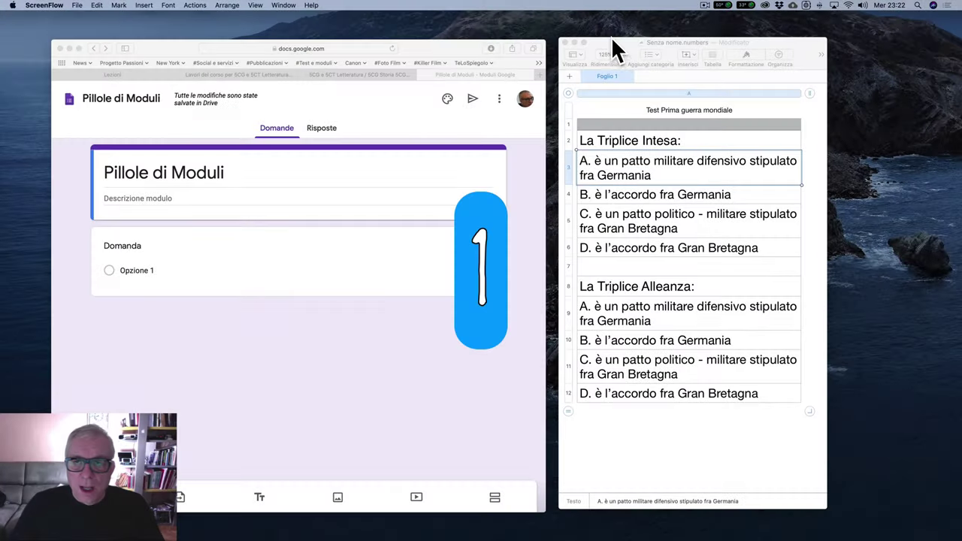
pyautogui.click(624, 41)
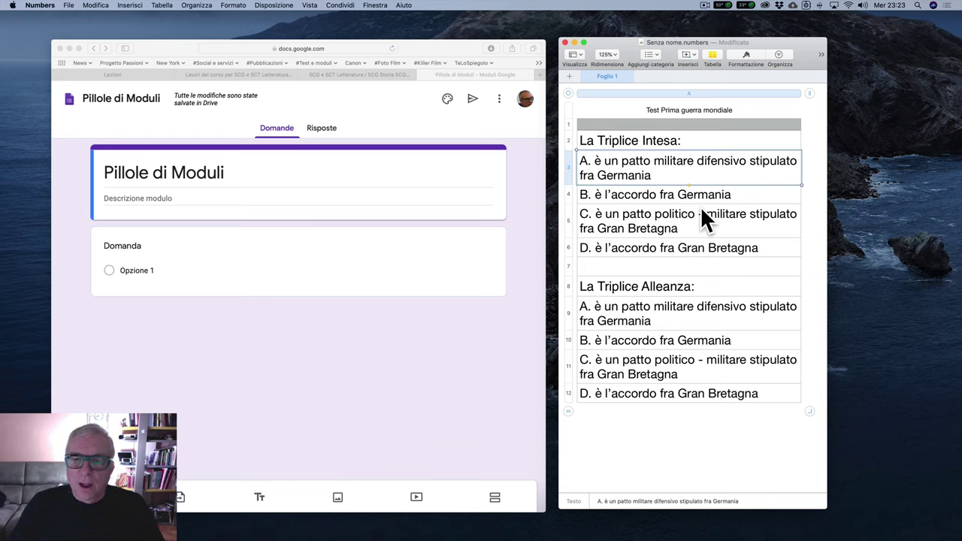
pyautogui.click(203, 365)
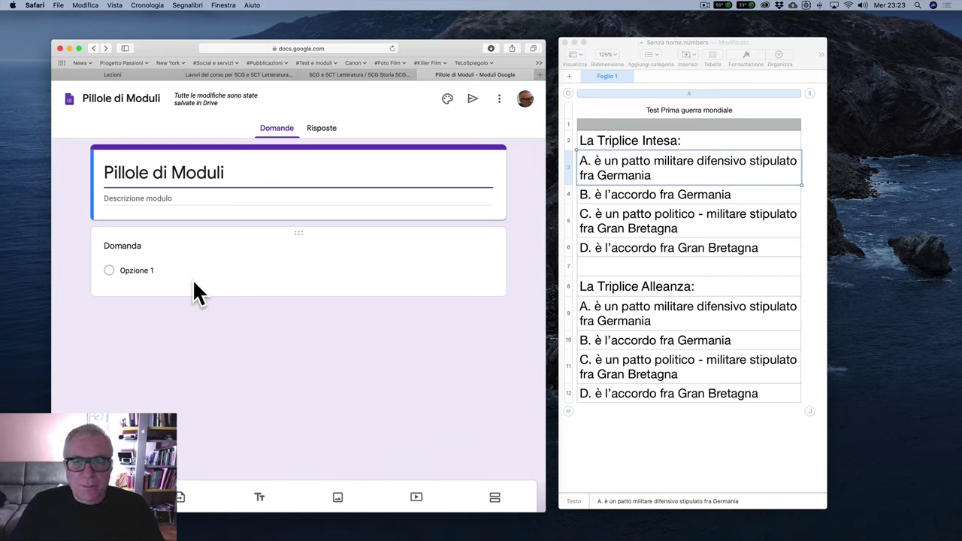
# Step: Copy the question "La Triplice Intesa:" from the Numbers spreadsheet and enter it as the question title in the Google Forms form
pyautogui.click(622, 420)
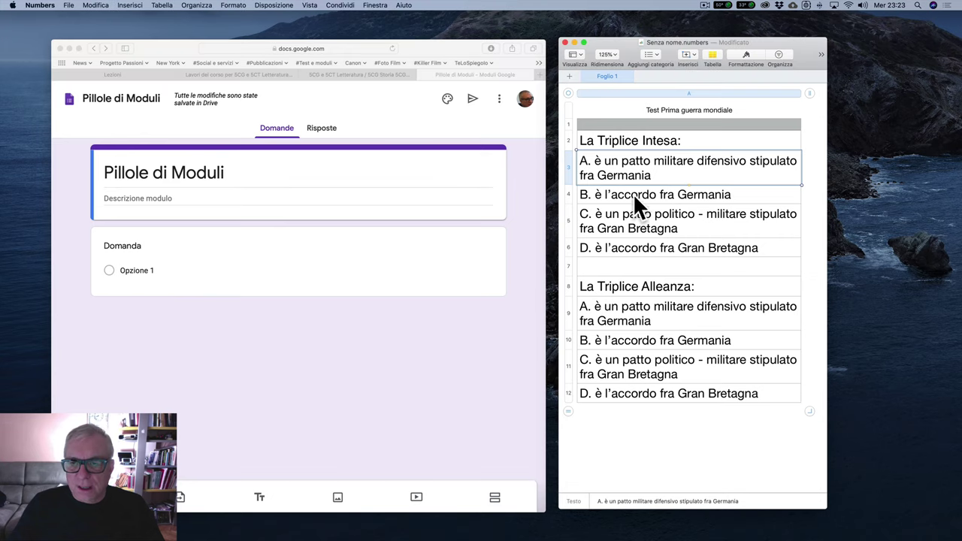
pyautogui.click(627, 143)
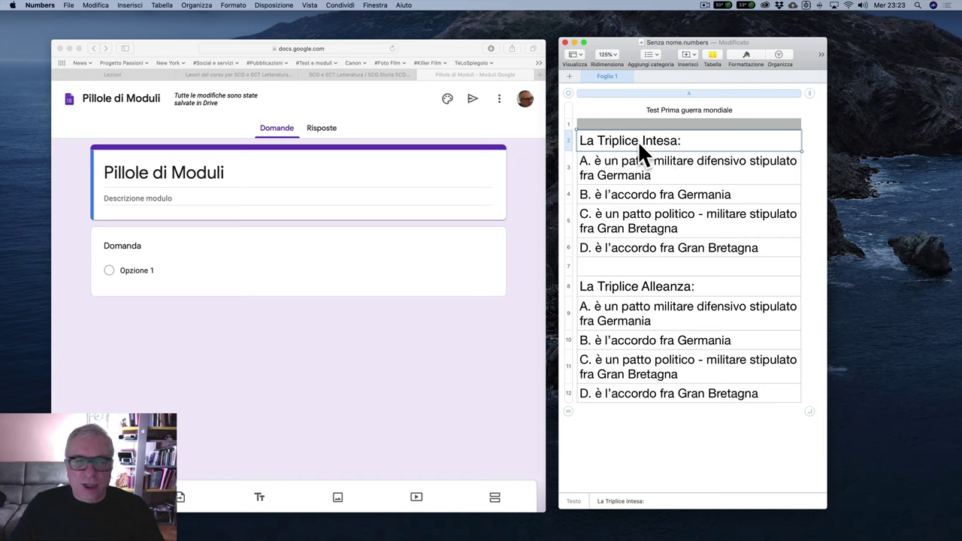
pyautogui.click(149, 248)
pyautogui.click(144, 248)
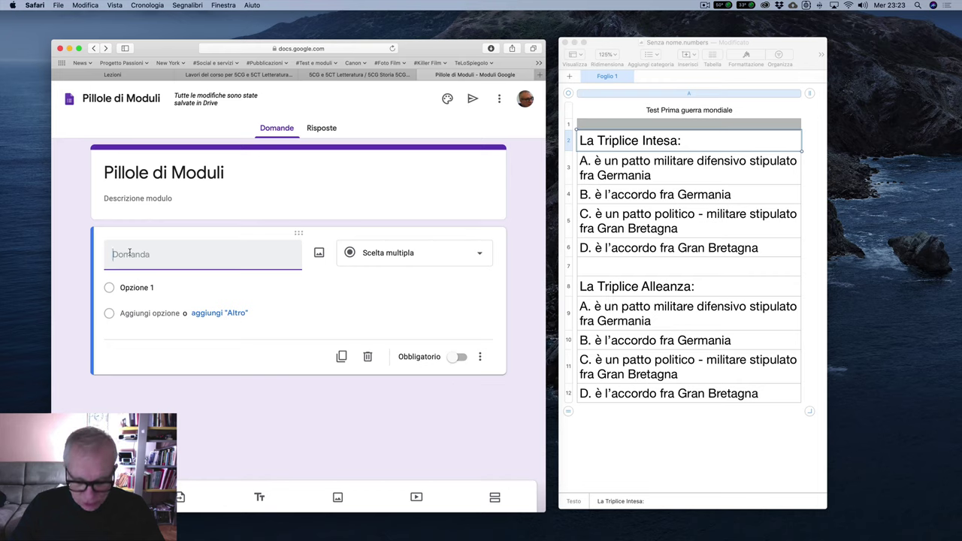
pyautogui.write('La Triplice Intesa:')
# Step: Copy the four answers A to D below "La Triplice Intesa:" in Numbers and paste them together in place of Opzione 1 in the form
pyautogui.click(605, 164)
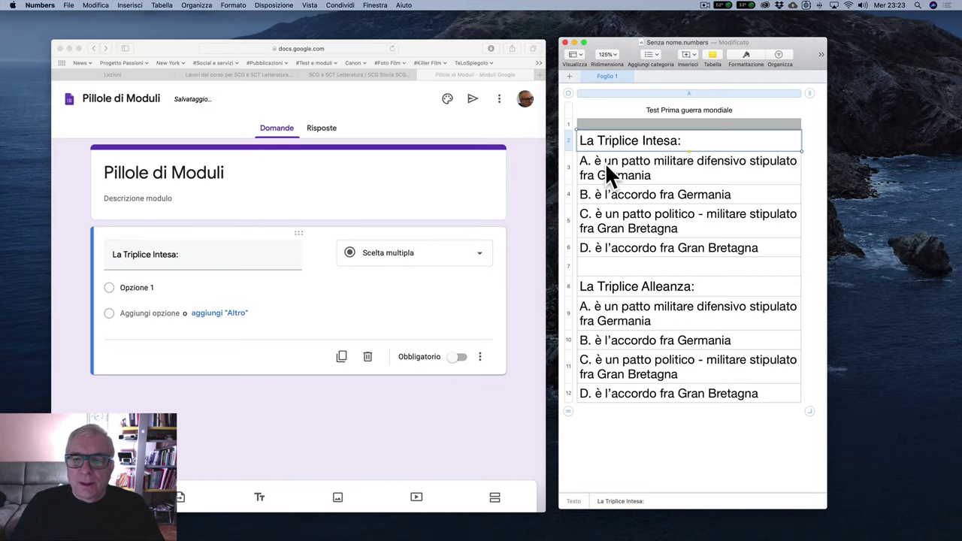
pyautogui.click(605, 165)
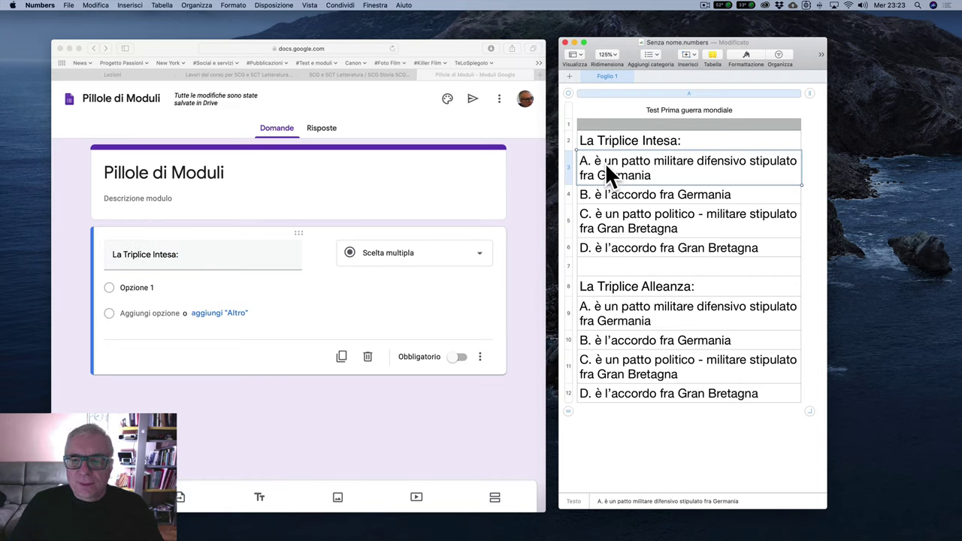
pyautogui.keyDown('shift'); pyautogui.click(607, 244); pyautogui.keyUp('shift')
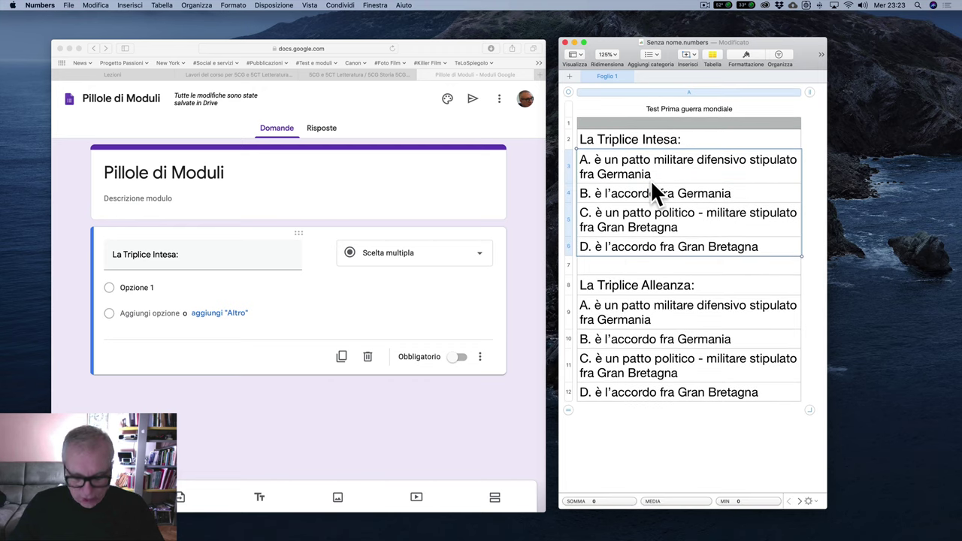
pyautogui.click(130, 290)
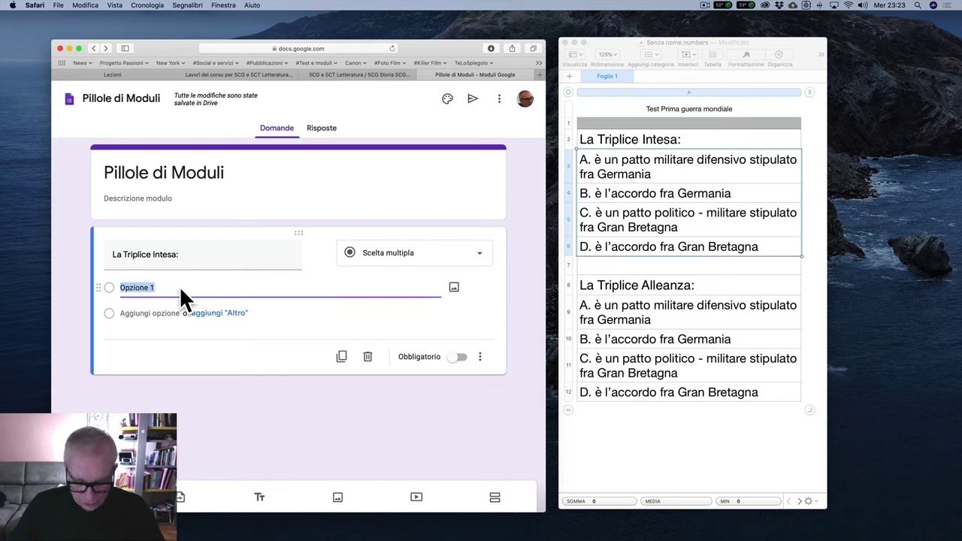
pyautogui.press('super+v')
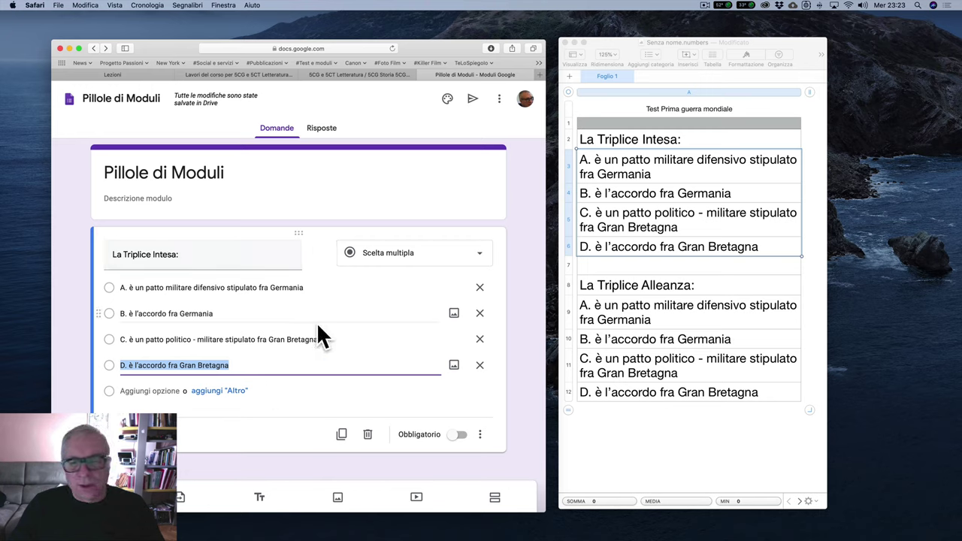
pyautogui.click(705, 5)
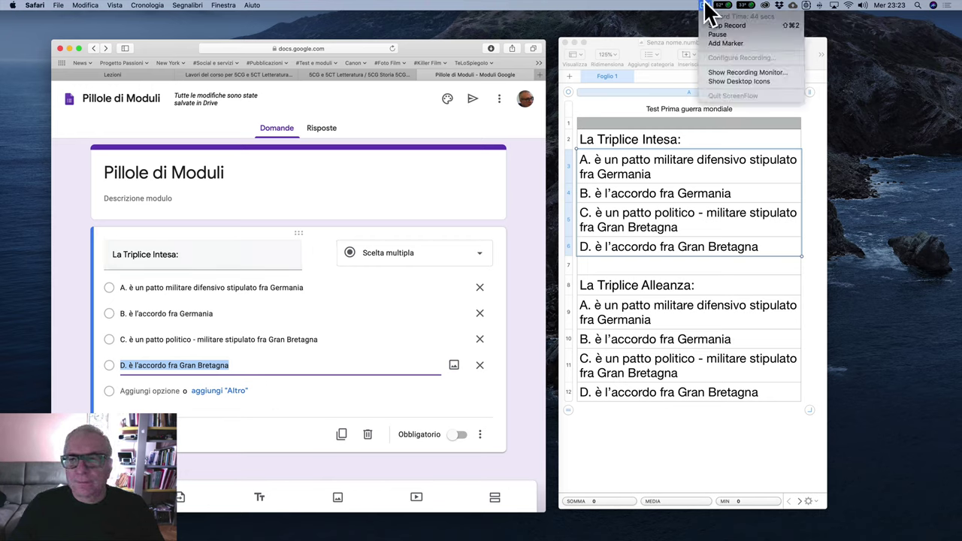
pyautogui.click(720, 27)
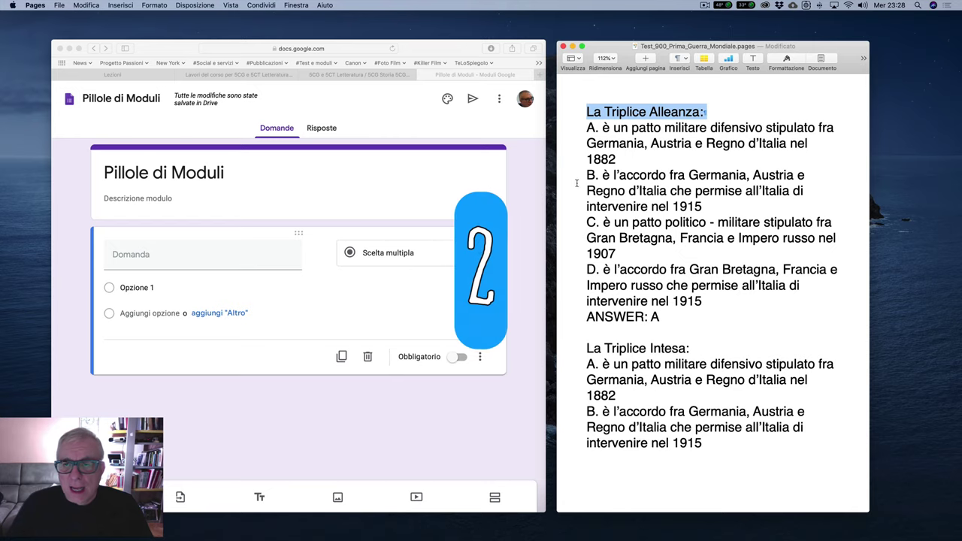
# Step: Copy the line "La Triplice Alleanza:" from the Pages document and paste it as the title of the form's empty question
pyautogui.click(600, 111)
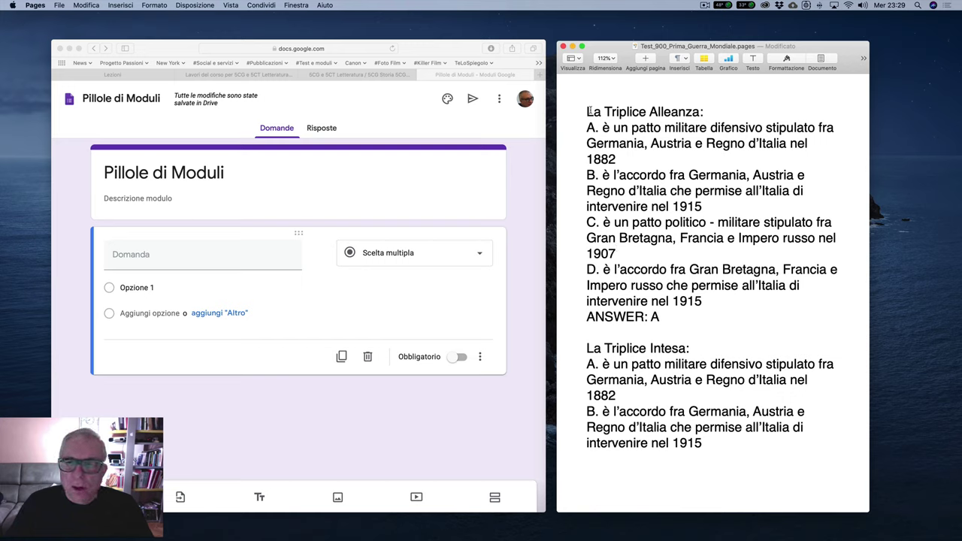
pyautogui.moveTo(585, 111); pyautogui.dragTo(705, 111)
pyautogui.press('super+c')
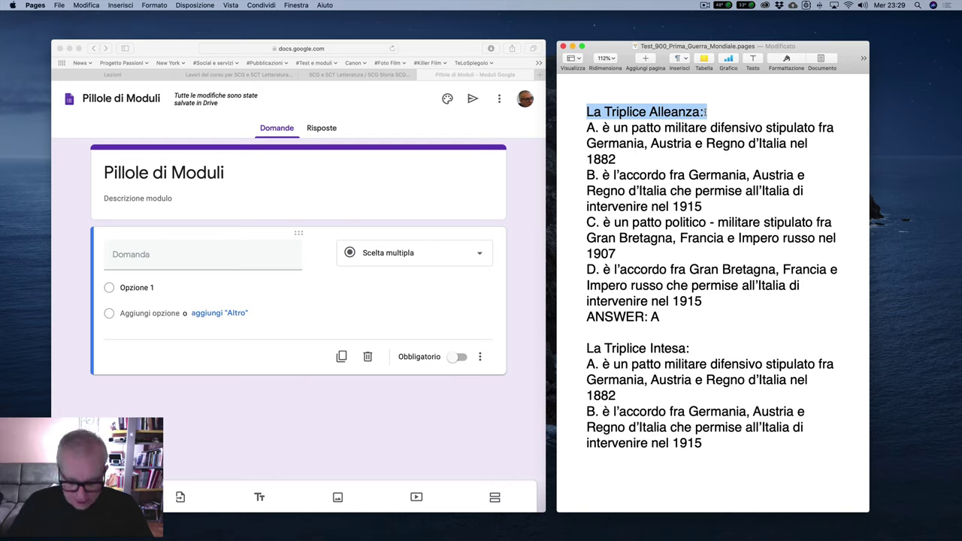
pyautogui.click(132, 256)
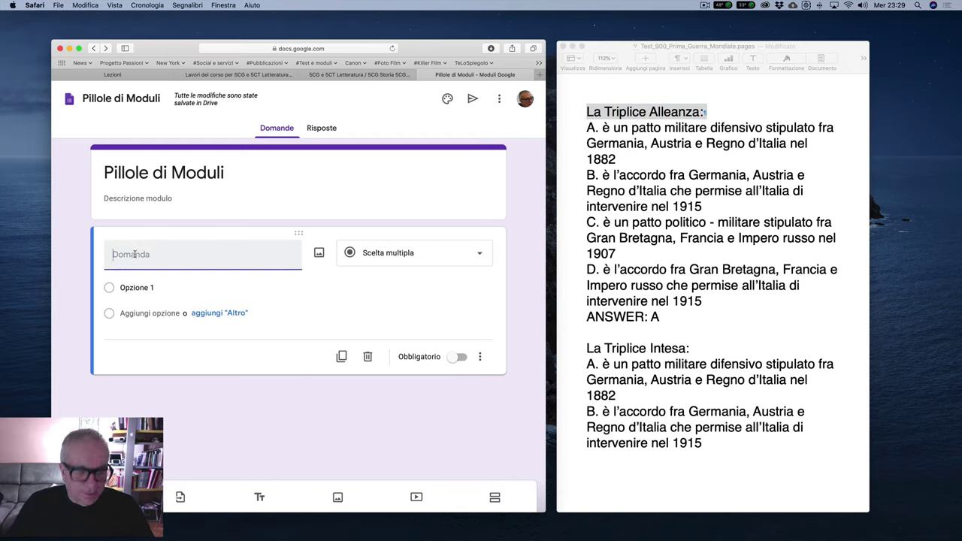
pyautogui.press('super+v')
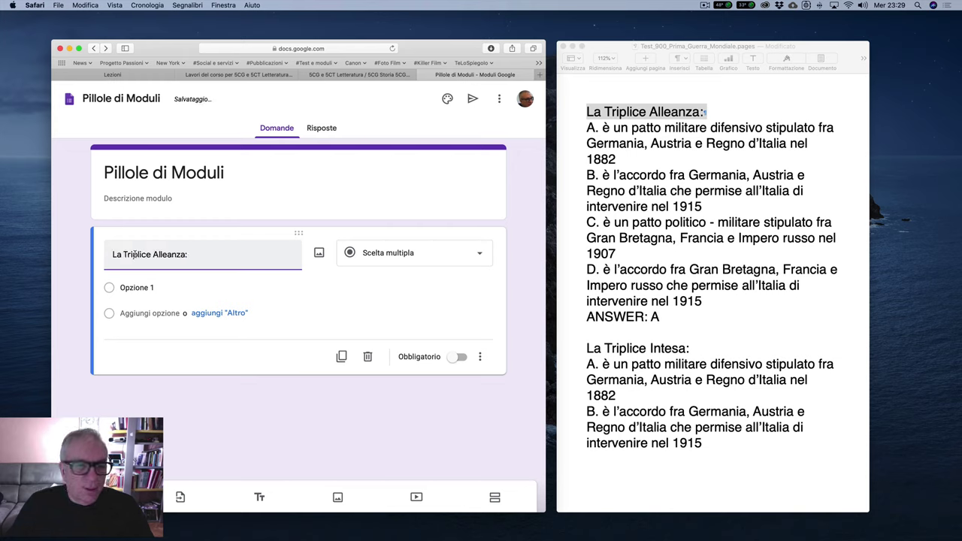
# Step: Copy answers A to D of "La Triplice Alleanza:" from Pages, without the ANSWER line, and paste them in place of Opzione 1 in the form
pyautogui.click(607, 132)
pyautogui.moveTo(587, 128); pyautogui.dragTo(709, 301)
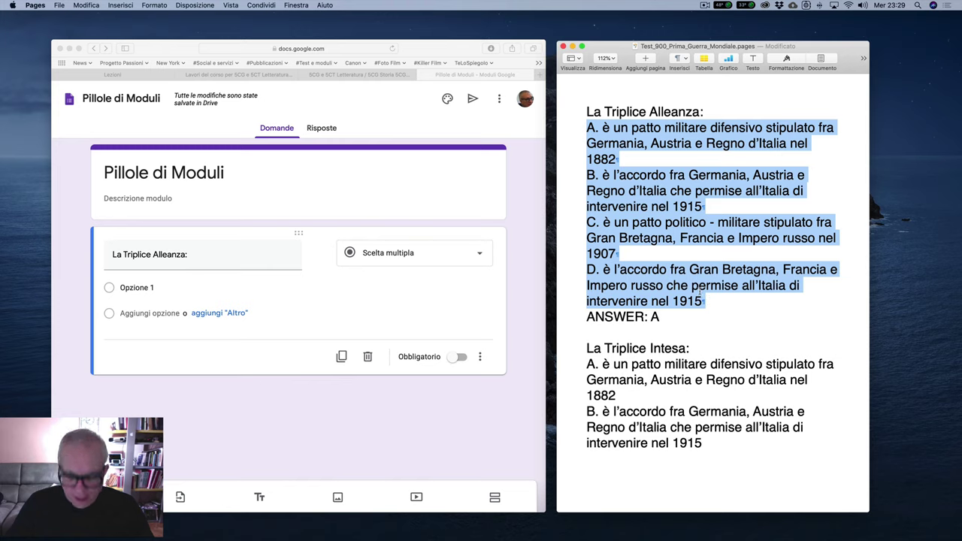
pyautogui.press('super+c')
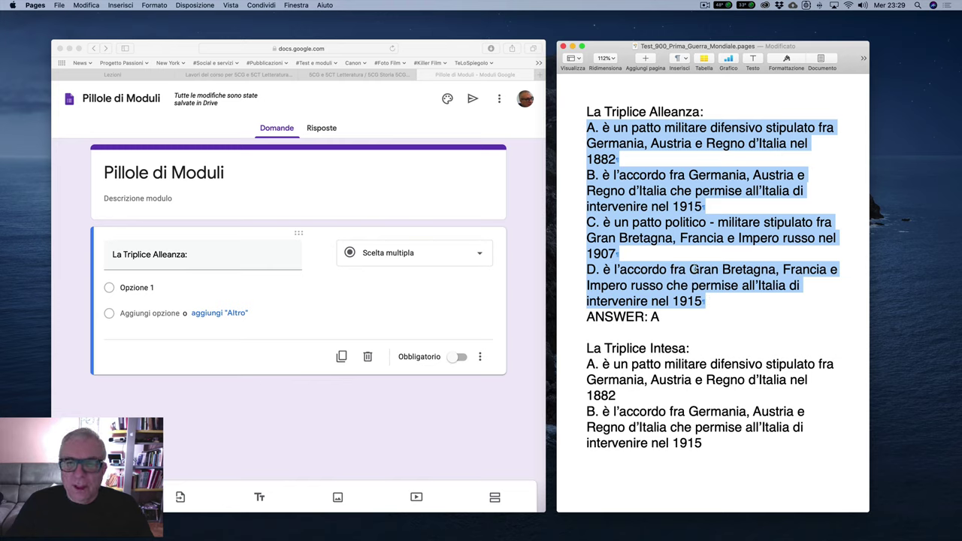
pyautogui.click(143, 287)
pyautogui.click(141, 287)
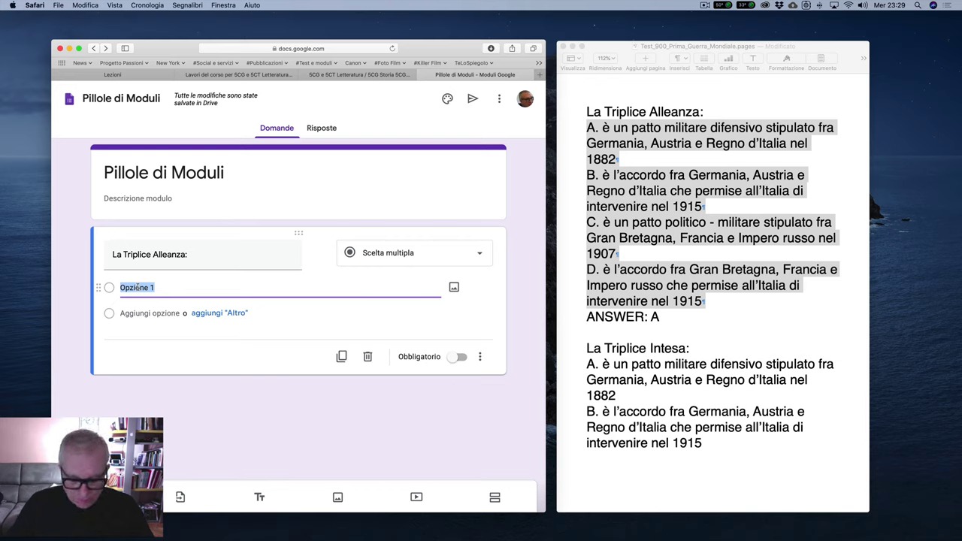
pyautogui.press('super+v')
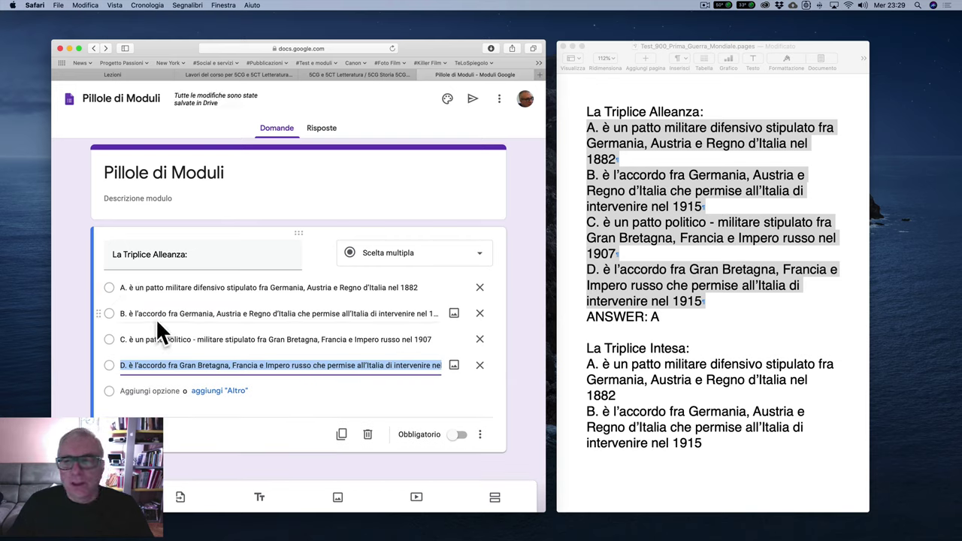
pyautogui.click(705, 6)
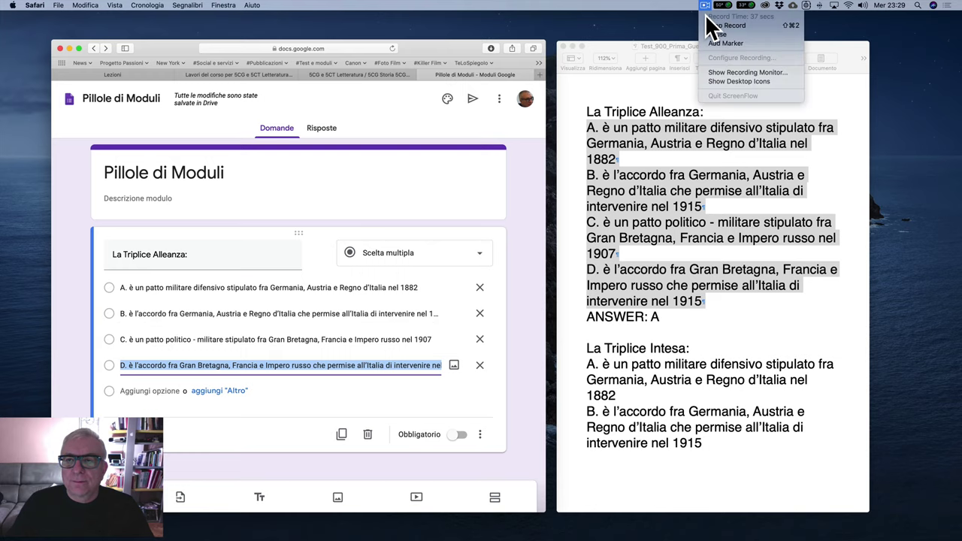
pyautogui.click(713, 27)
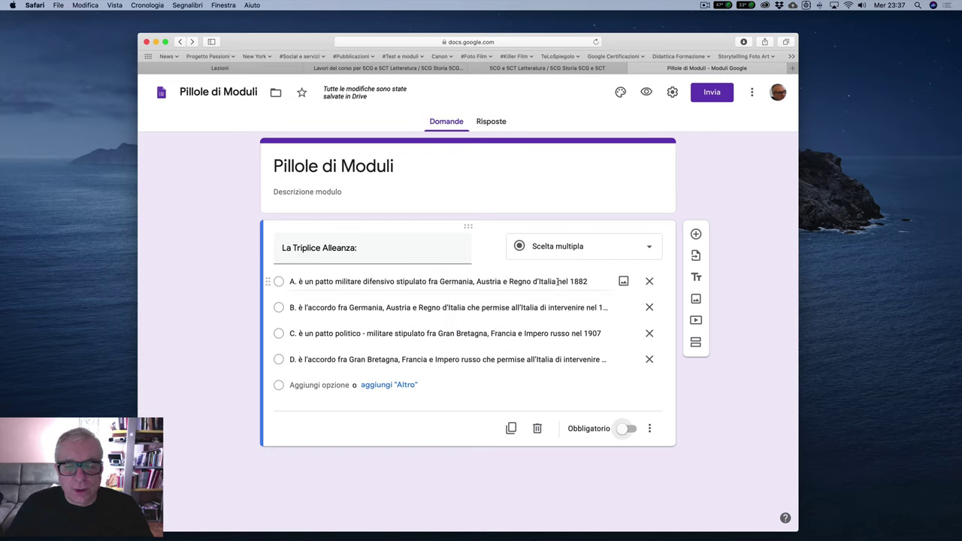
# Step: Switch the Obbligatorio setting of the "La Triplice Alleanza:" question on and back off
pyautogui.click(628, 429)
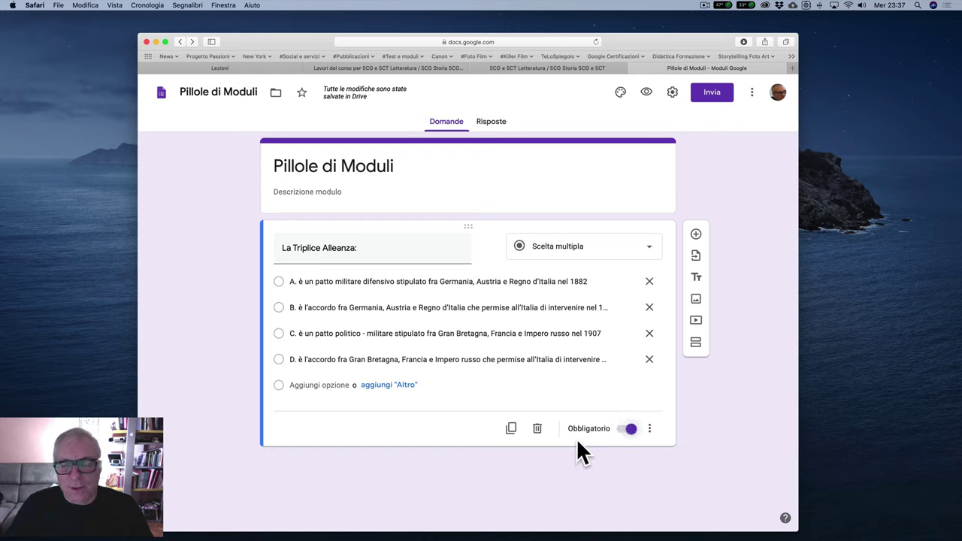
pyautogui.press('space')
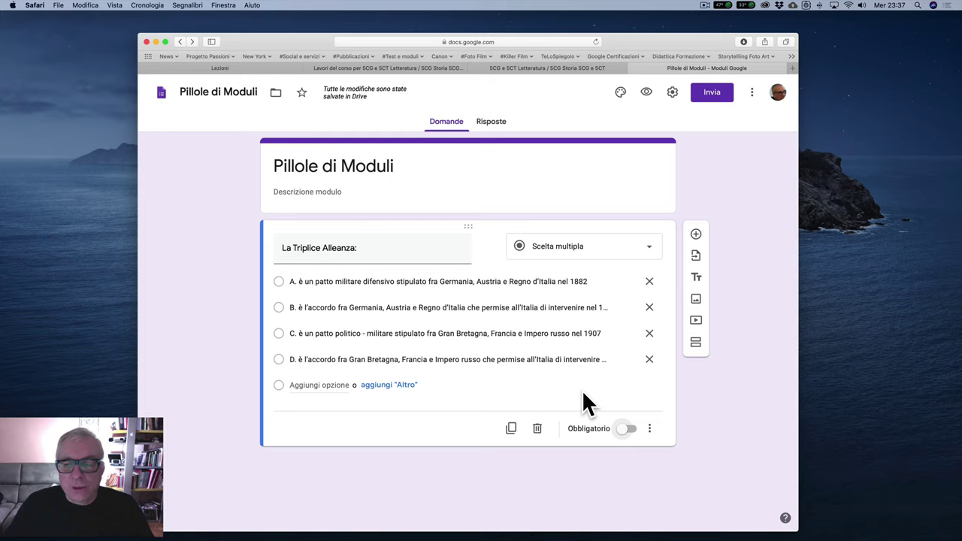
# Step: Enable Rendi le domande obbligatorie in the default form preferences and save them
pyautogui.click(751, 91)
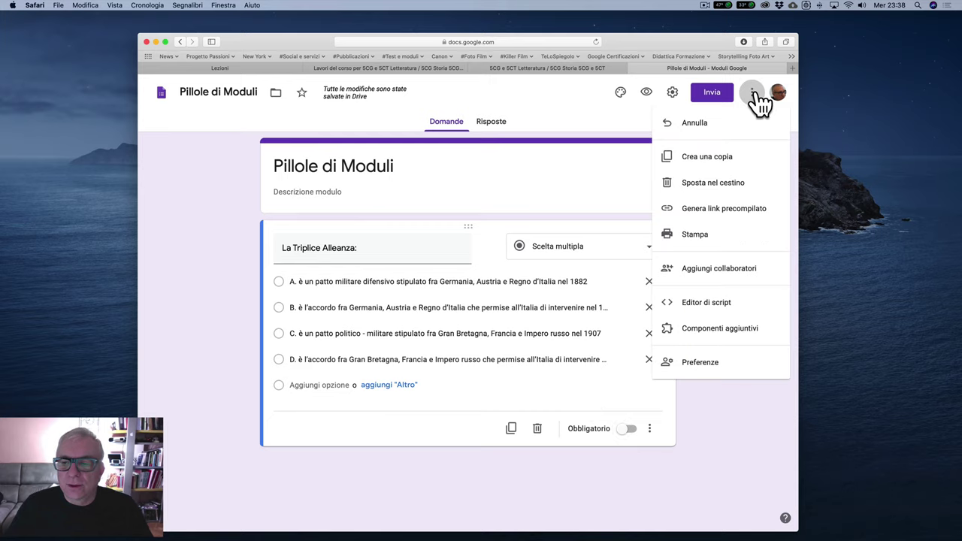
pyautogui.click(692, 368)
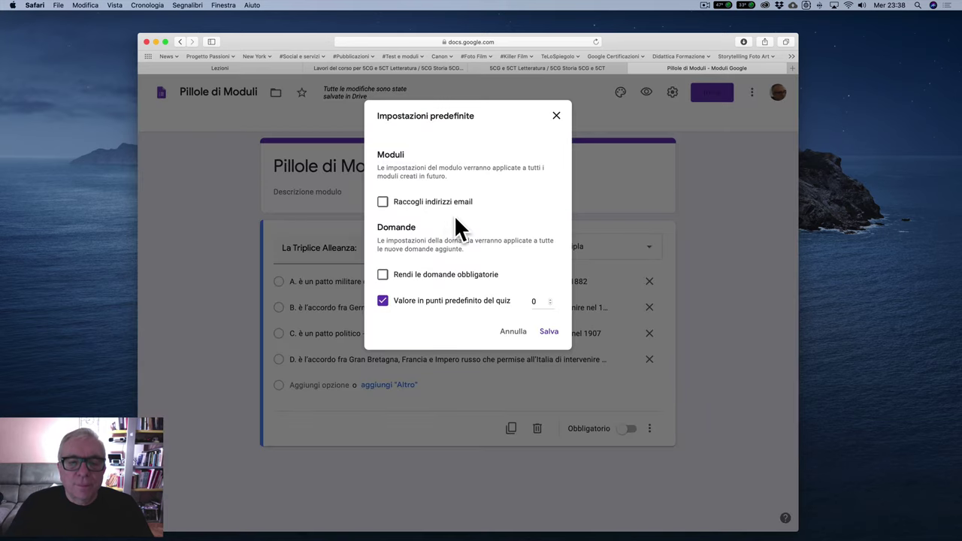
pyautogui.click(383, 274)
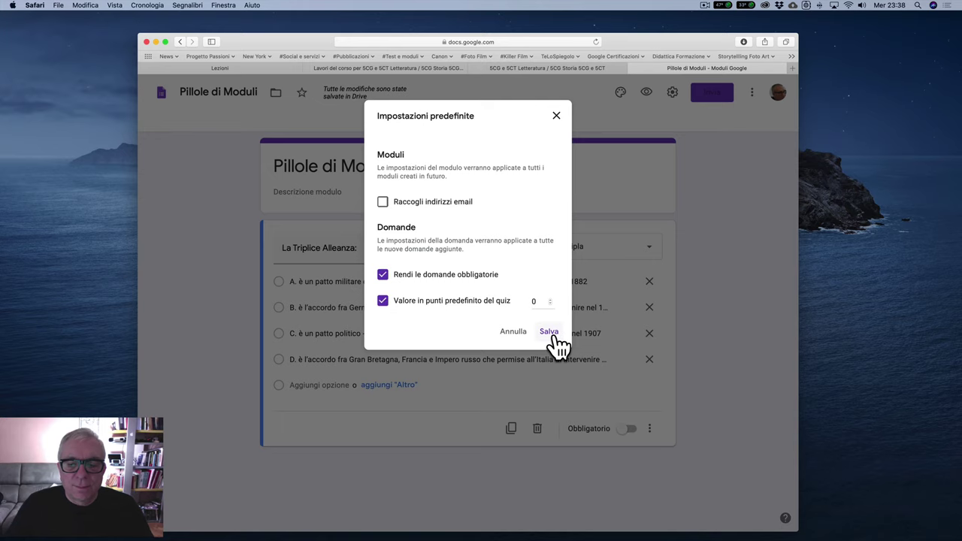
pyautogui.click(551, 331)
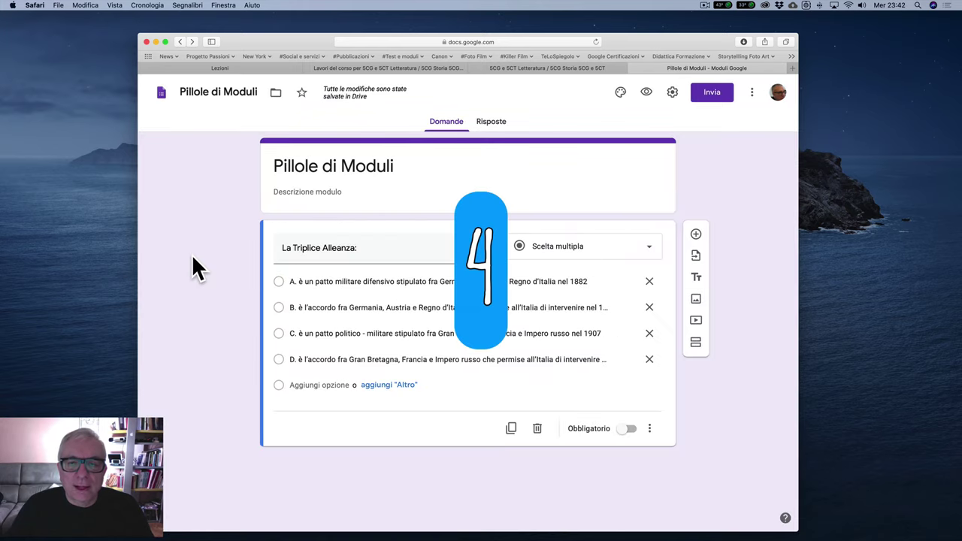
# Step: Turn the form into a quiz by enabling Trasforma in un quiz in the form settings
pyautogui.click(673, 93)
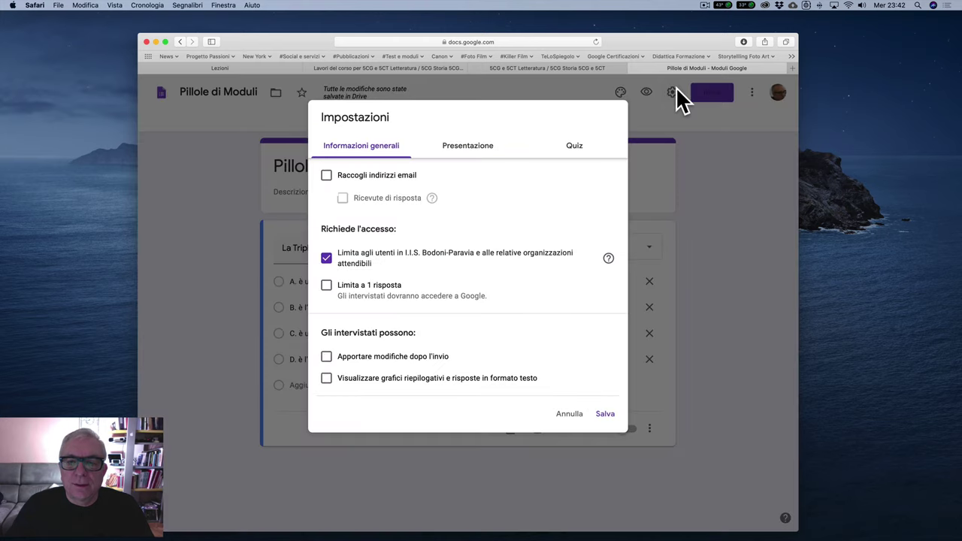
pyautogui.click(574, 146)
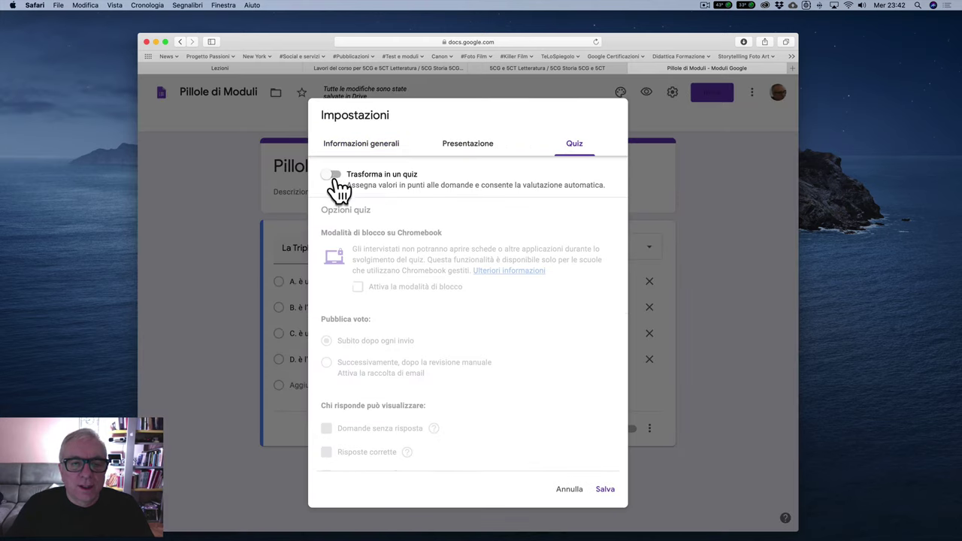
pyautogui.click(334, 178)
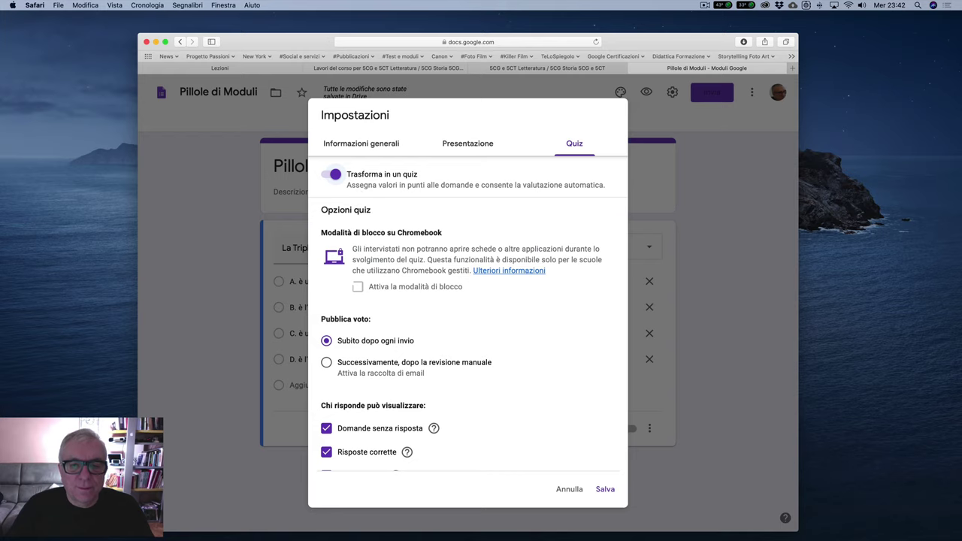
# Step: Enable the progress bar and random question order (Ordina domande in modo casuale) in the form's presentation settings
pyautogui.click(473, 154)
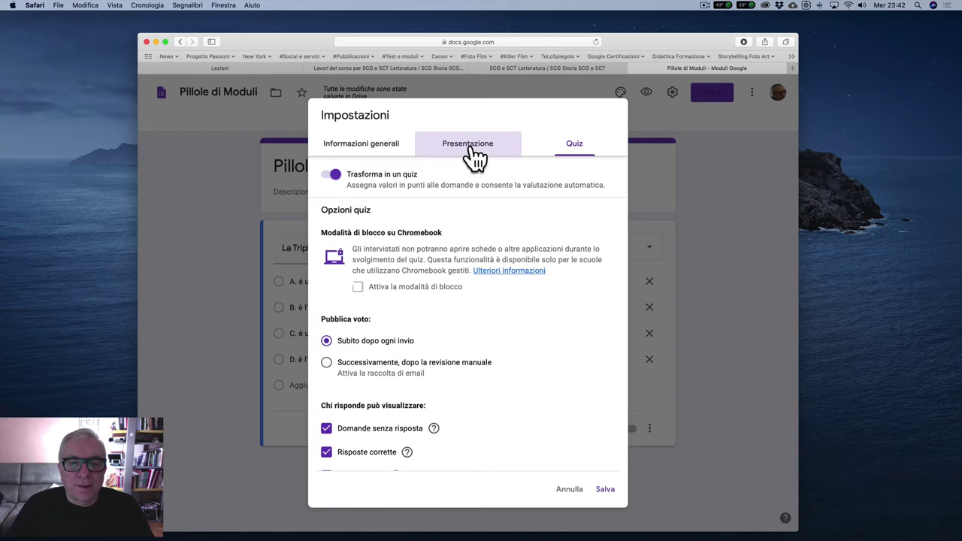
pyautogui.click(326, 175)
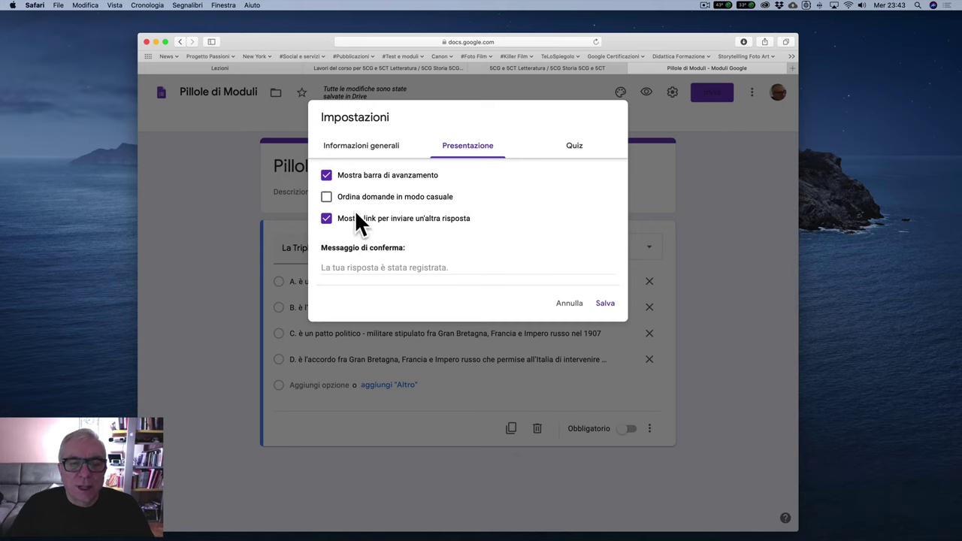
pyautogui.click(328, 198)
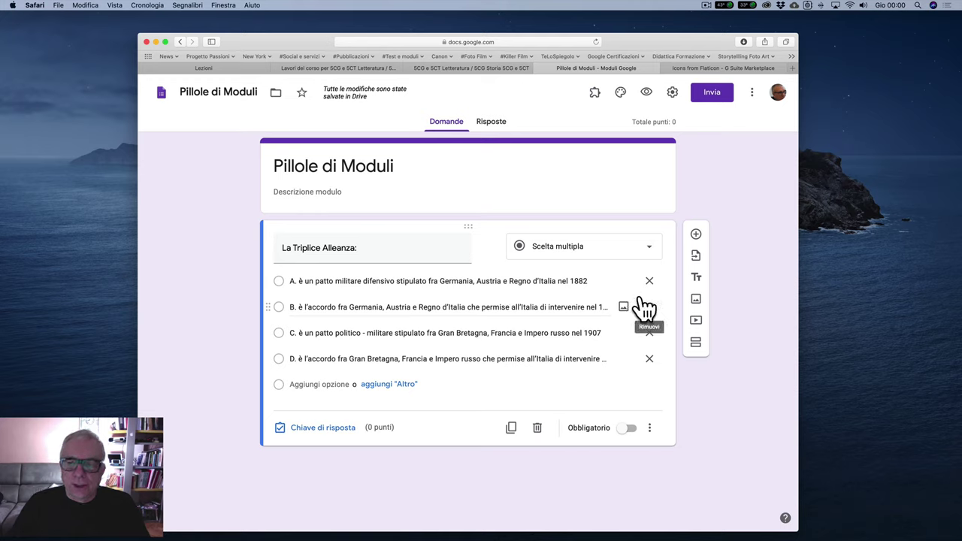
# Step: Browse the top-rated (Le più votate) Forms add-ons in G Suite Marketplace and view the Icons from Flaticon details
pyautogui.click(752, 96)
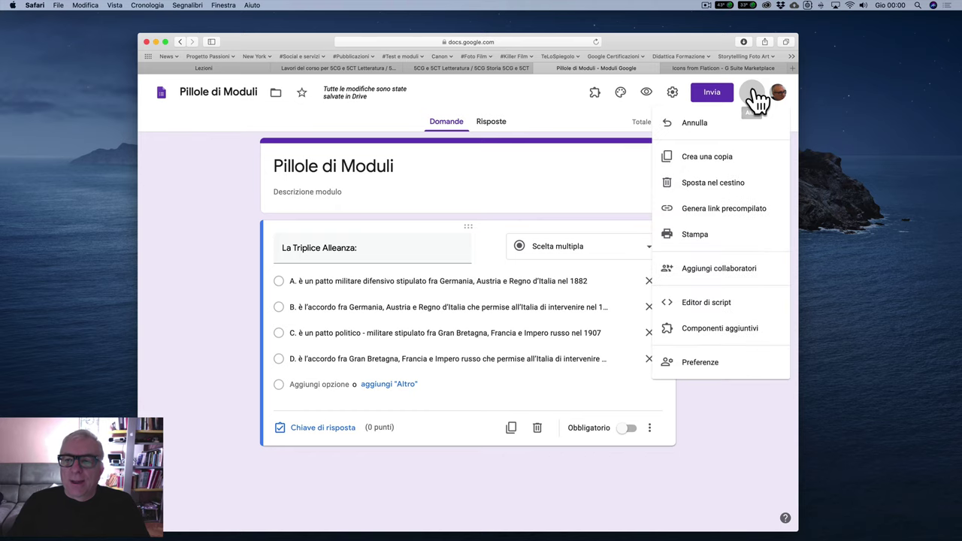
pyautogui.click(710, 334)
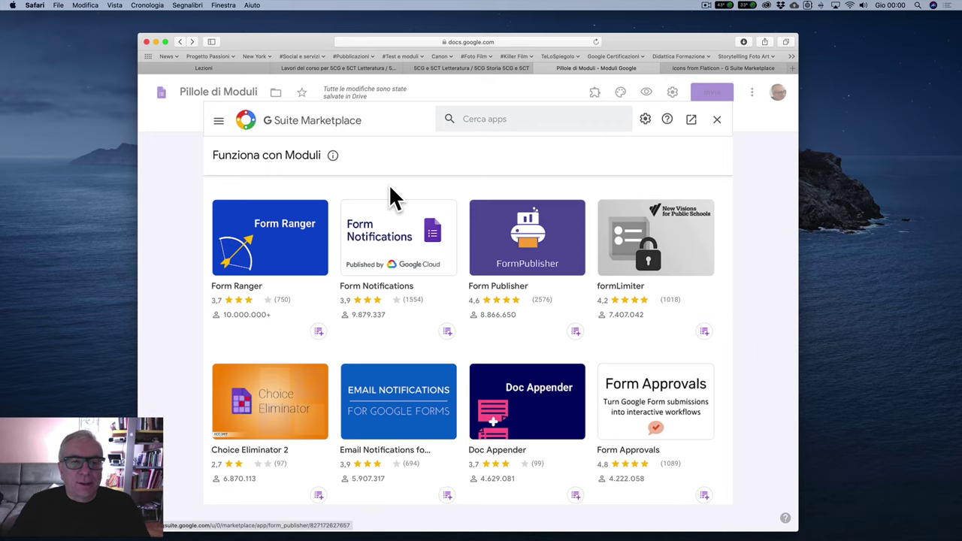
pyautogui.click(220, 127)
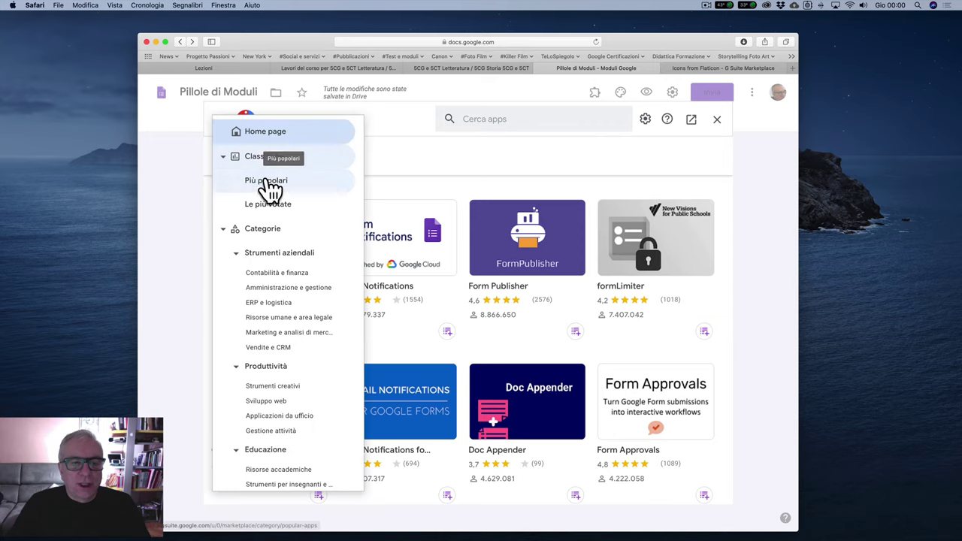
pyautogui.click(275, 204)
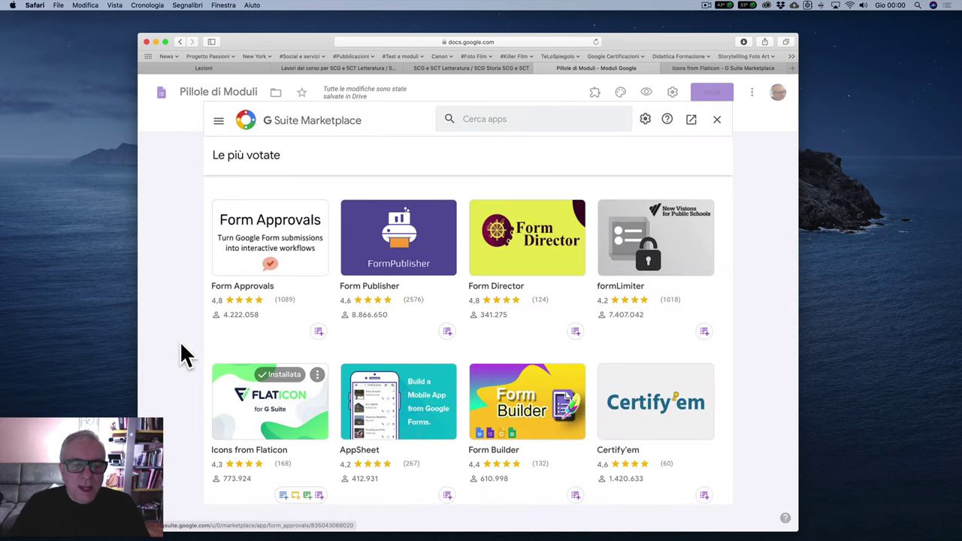
pyautogui.click(274, 412)
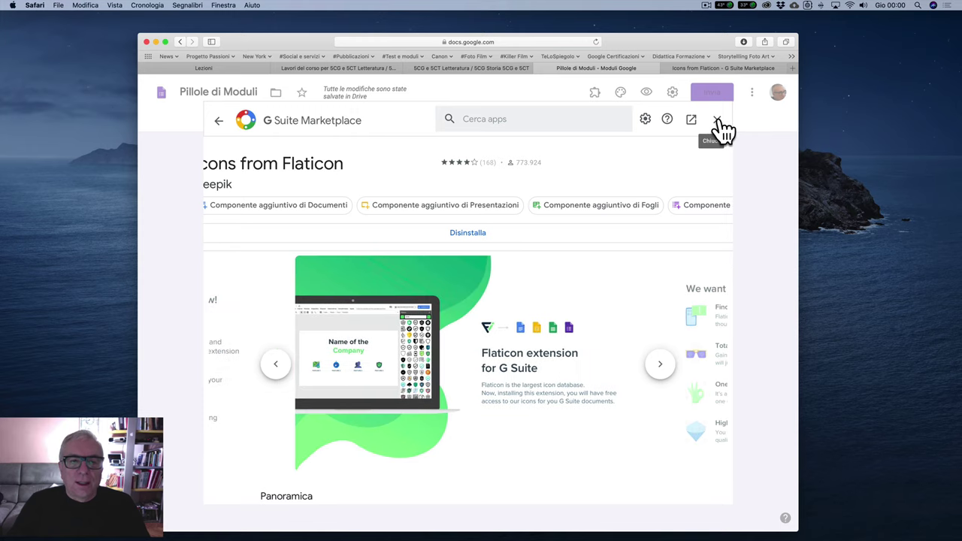
pyautogui.click(717, 120)
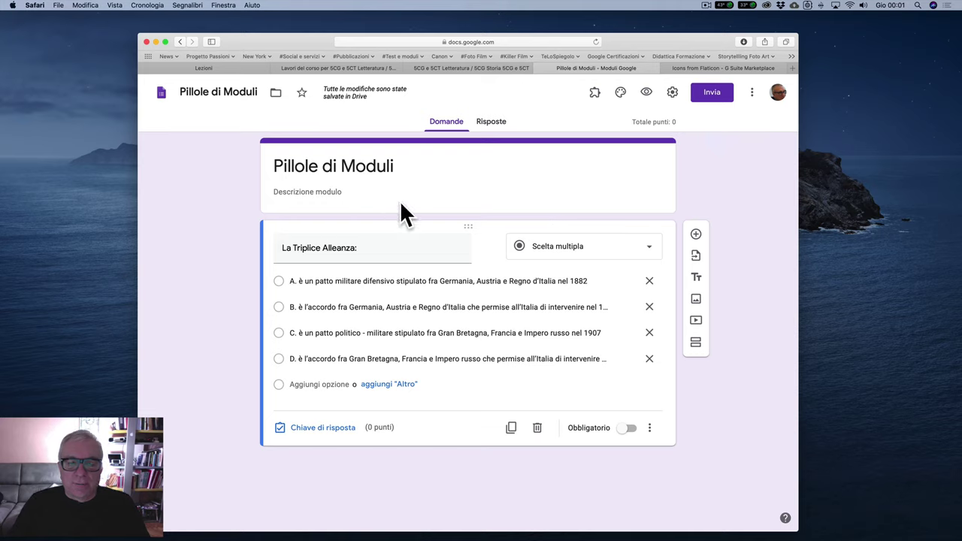
# Step: Start the Flaticon for Gsuite (GForms) add-on and search its icons for "war"
pyautogui.click(597, 94)
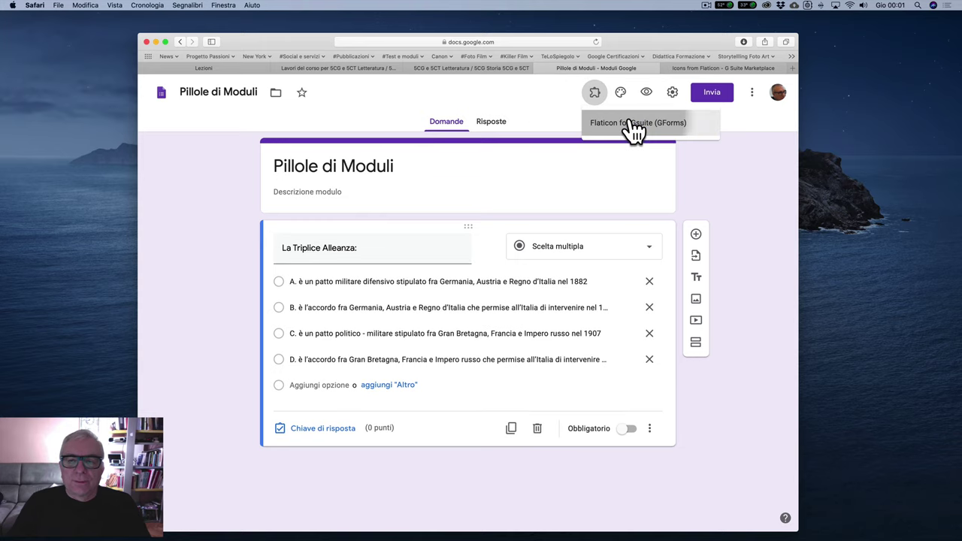
pyautogui.click(631, 126)
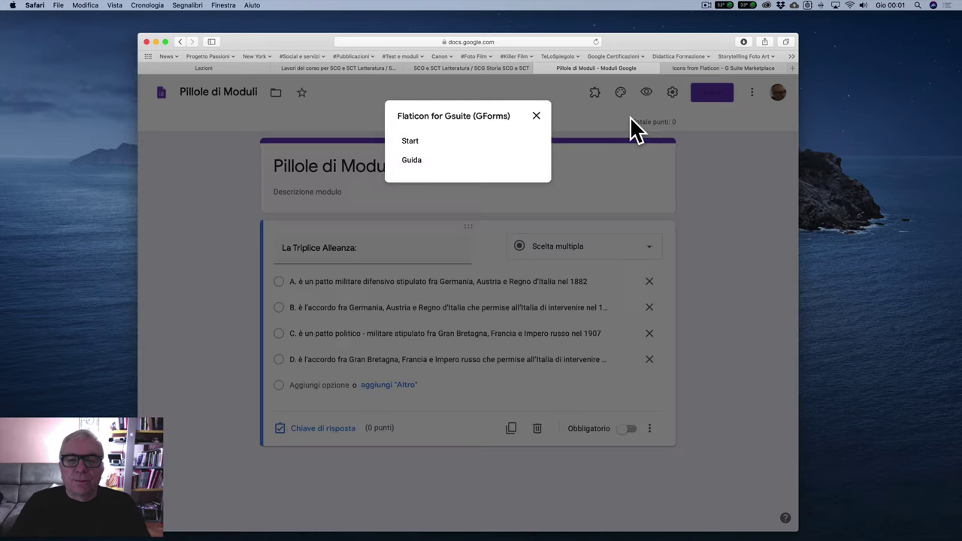
pyautogui.click(413, 141)
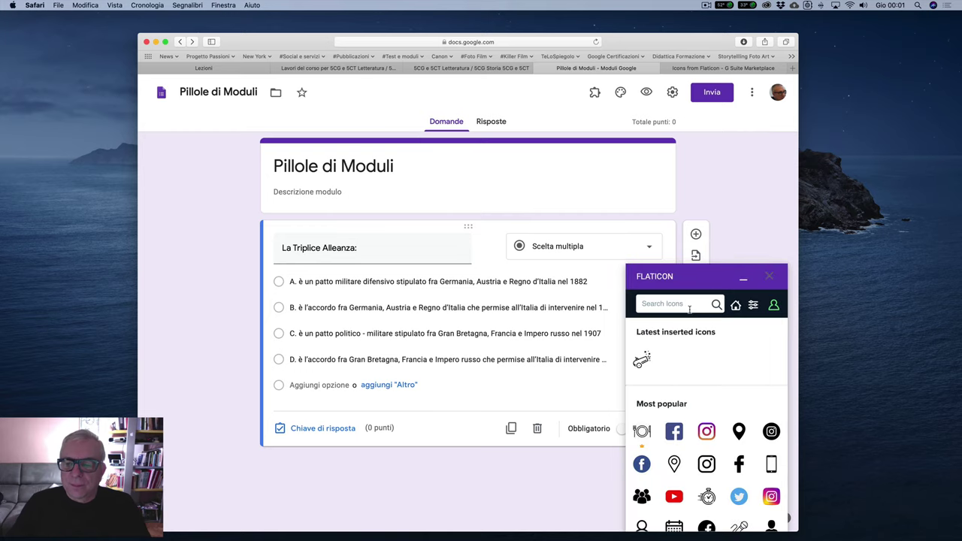
pyautogui.scroll(-5, 733, 492)
pyautogui.scroll(5, 733, 484)
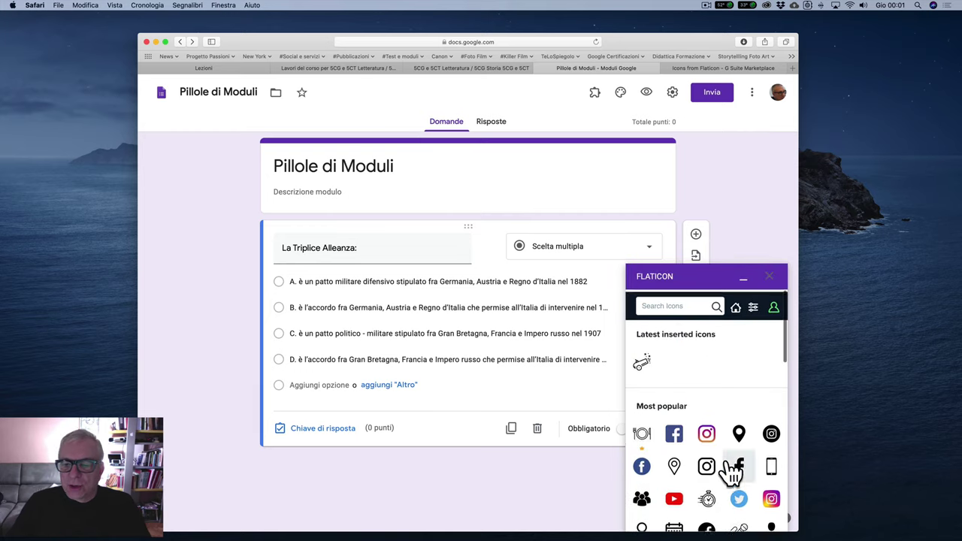
pyautogui.click(675, 306)
pyautogui.write('war')
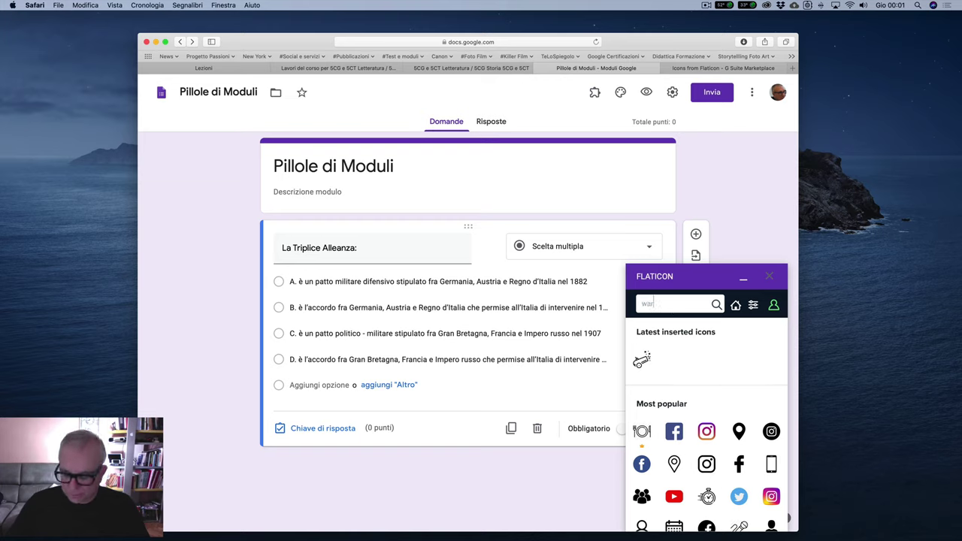
pyautogui.press('Return')
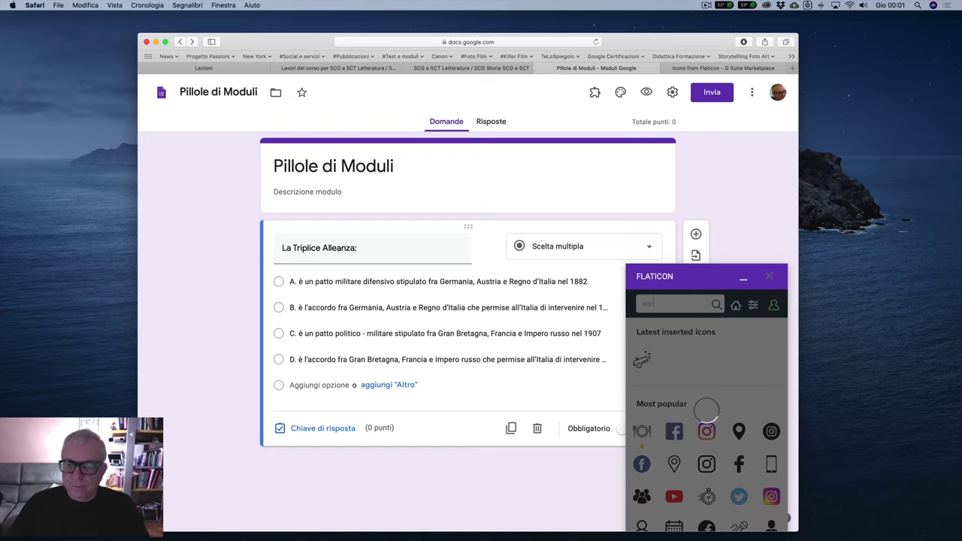
# Step: Insert the green-helmeted Soldier icon into the form at 128 px and minimise the Flaticon window
pyautogui.scroll(-5, 702, 449)
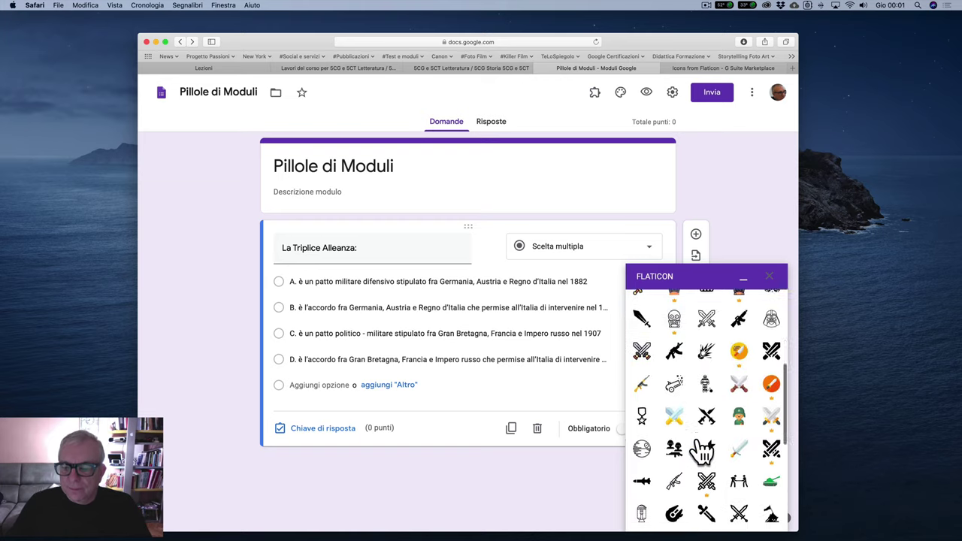
pyautogui.click(680, 371)
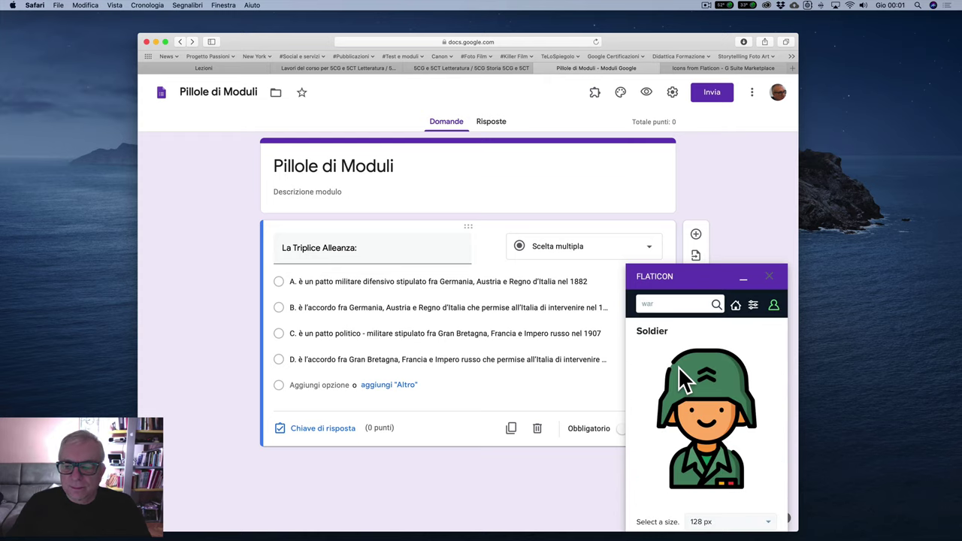
pyautogui.scroll(-5, 701, 419)
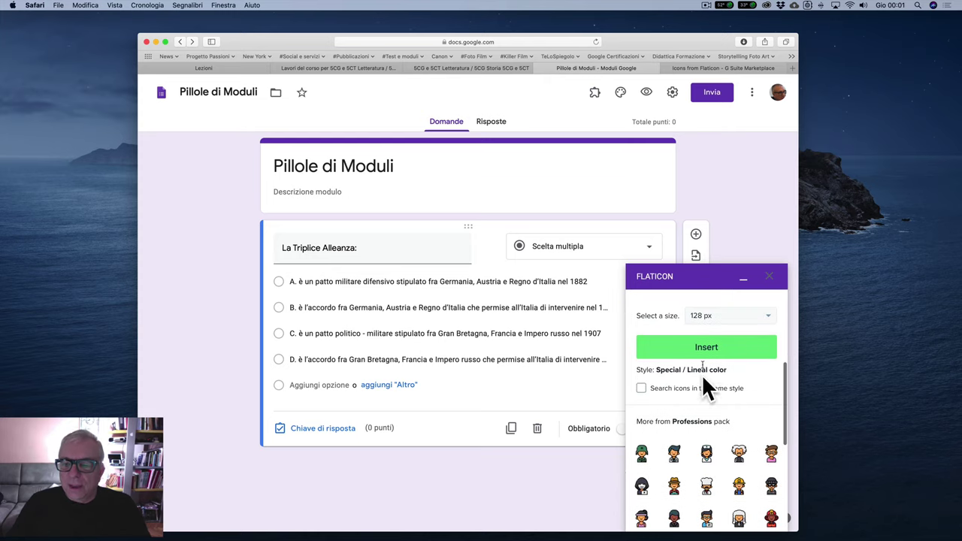
pyautogui.click(707, 350)
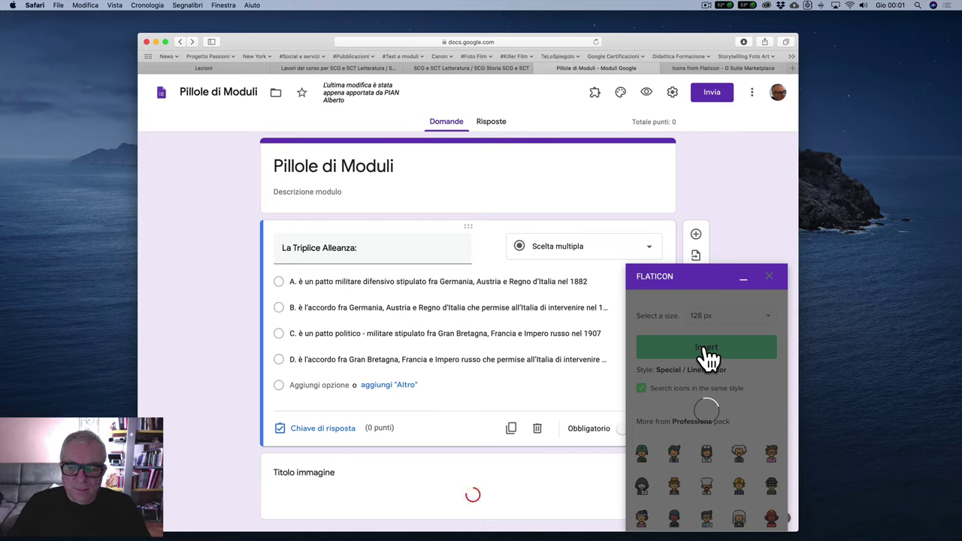
pyautogui.click(744, 281)
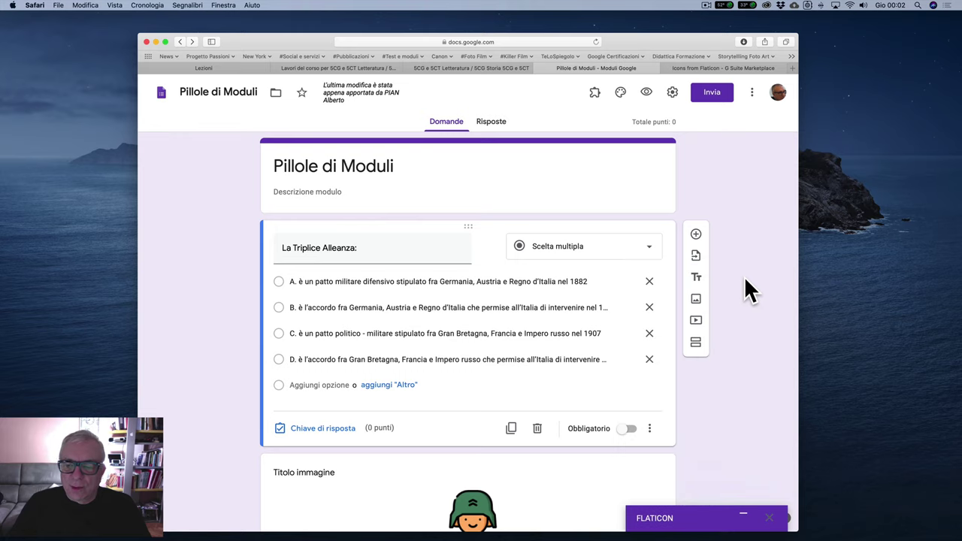
# Step: Reorder the form so the "La Triplice Alleanza:" question sits below the soldier image
pyautogui.scroll(-3, 511, 451)
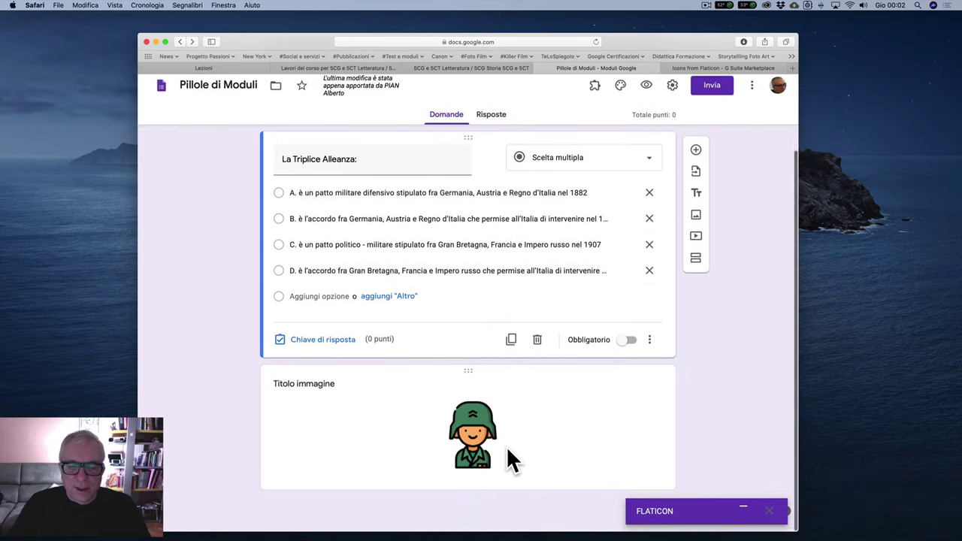
pyautogui.scroll(2, 436, 422)
pyautogui.scroll(-1, 436, 422)
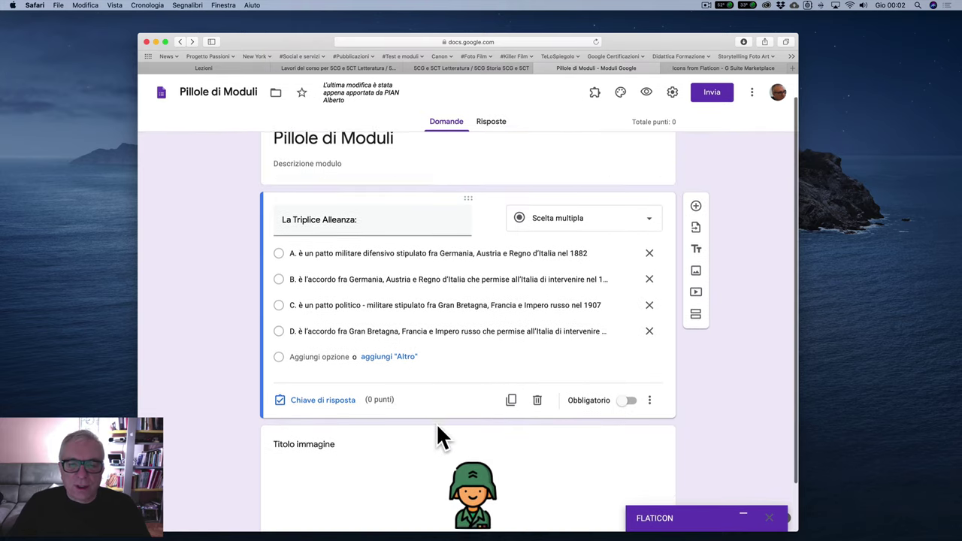
pyautogui.moveTo(470, 178); pyautogui.dragTo(474, 368)
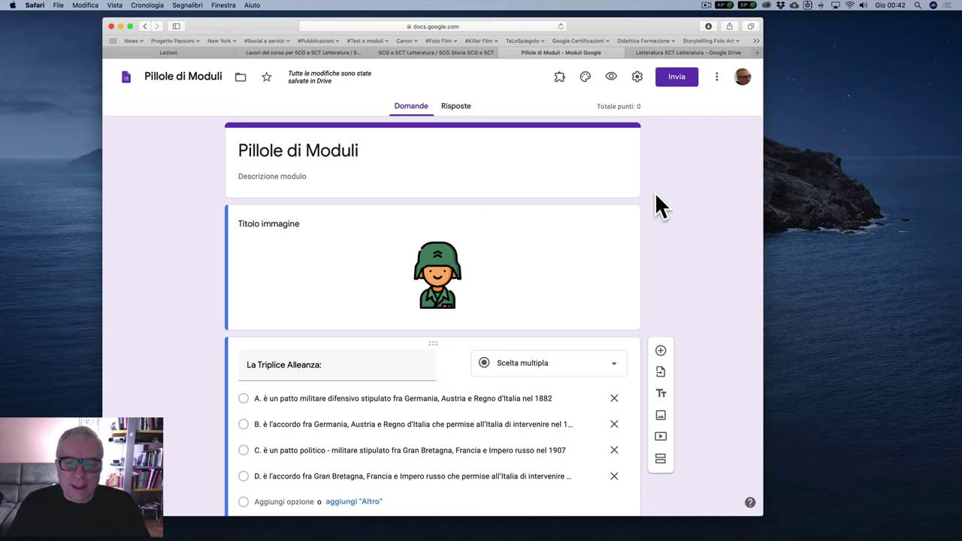
pyautogui.scroll(-2, 473, 251)
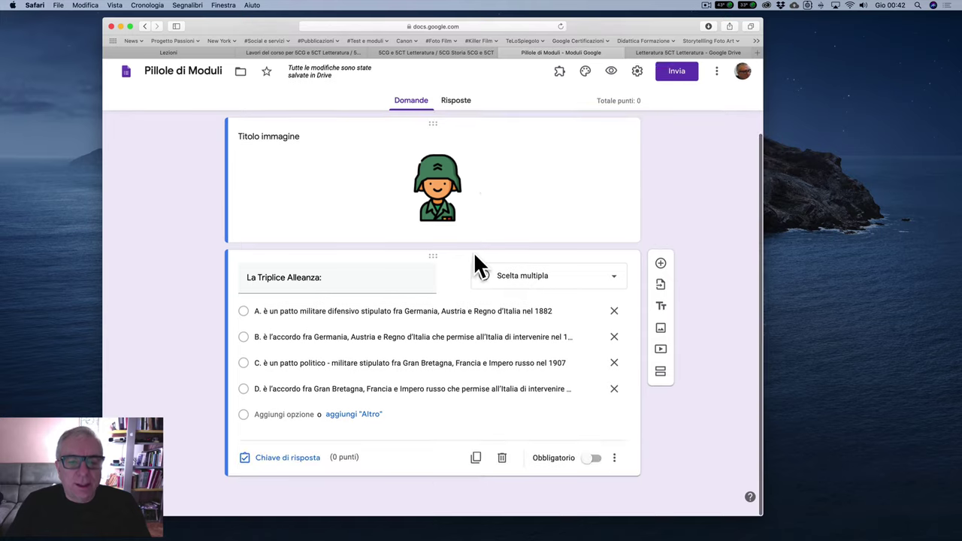
pyautogui.scroll(2, 542, 211)
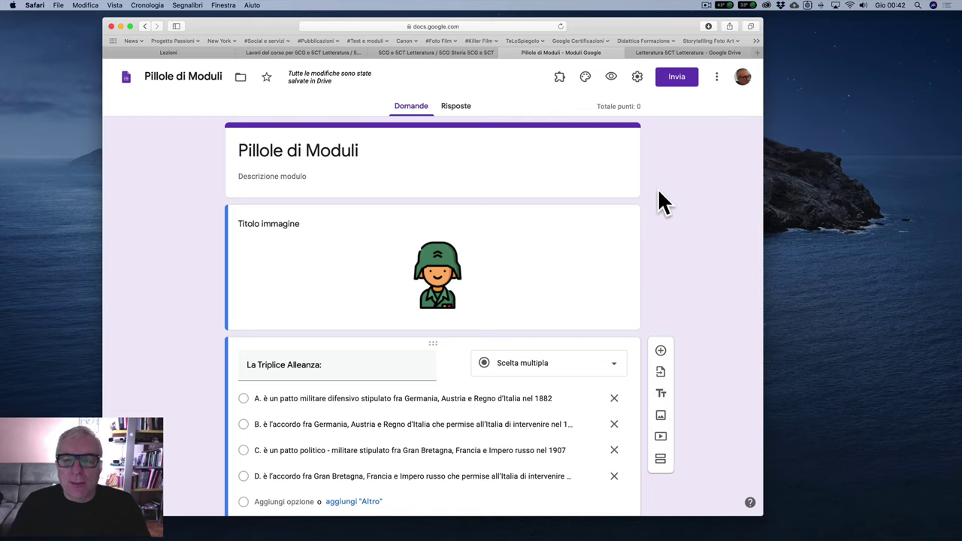
# Step: Choose the form "Il periodo del '68 all'ovest e all'est" as the question import source, and toggle Seleziona tutto on and back off
pyautogui.click(661, 373)
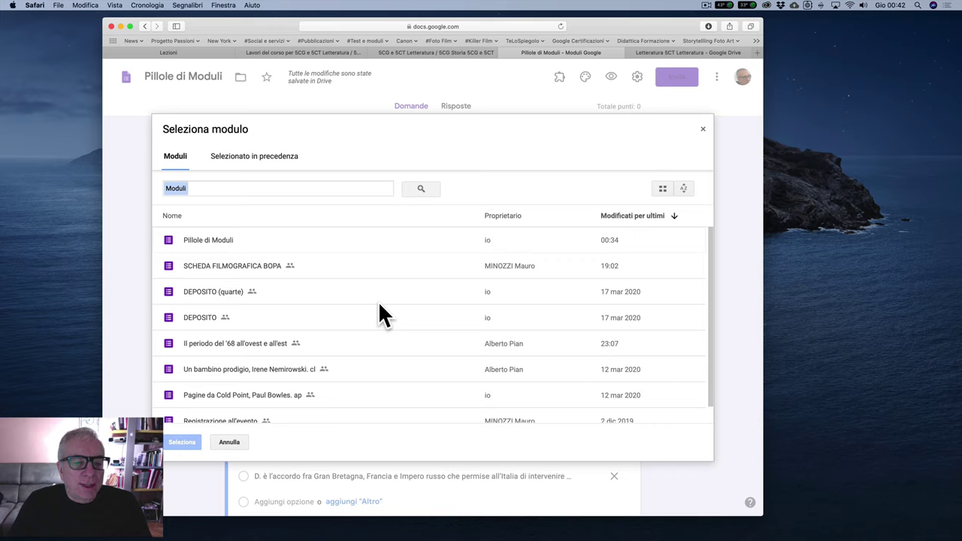
pyautogui.click(235, 343)
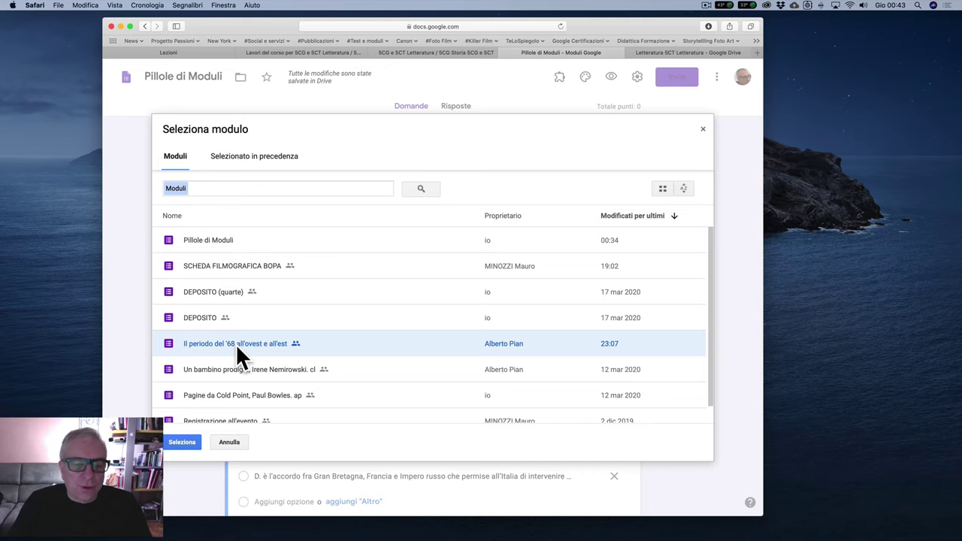
pyautogui.click(179, 441)
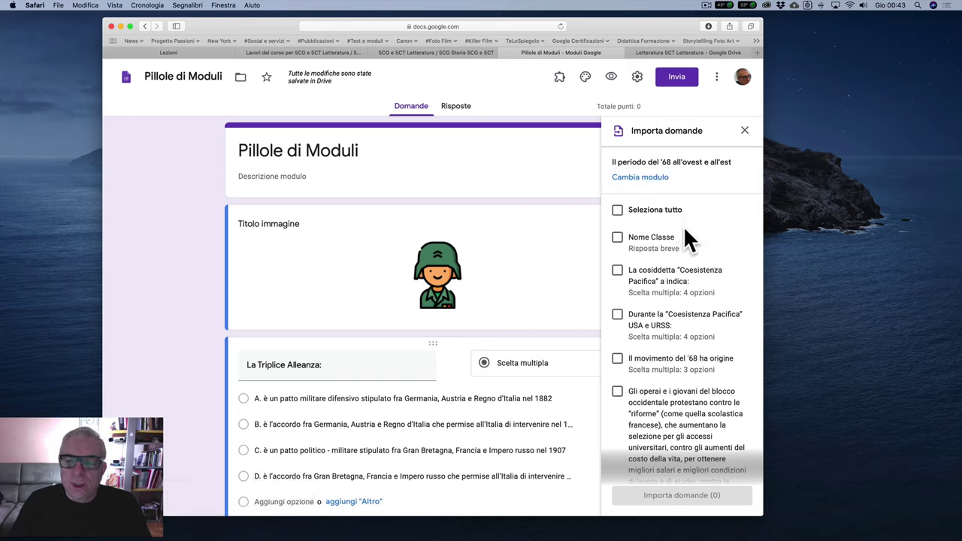
pyautogui.click(618, 211)
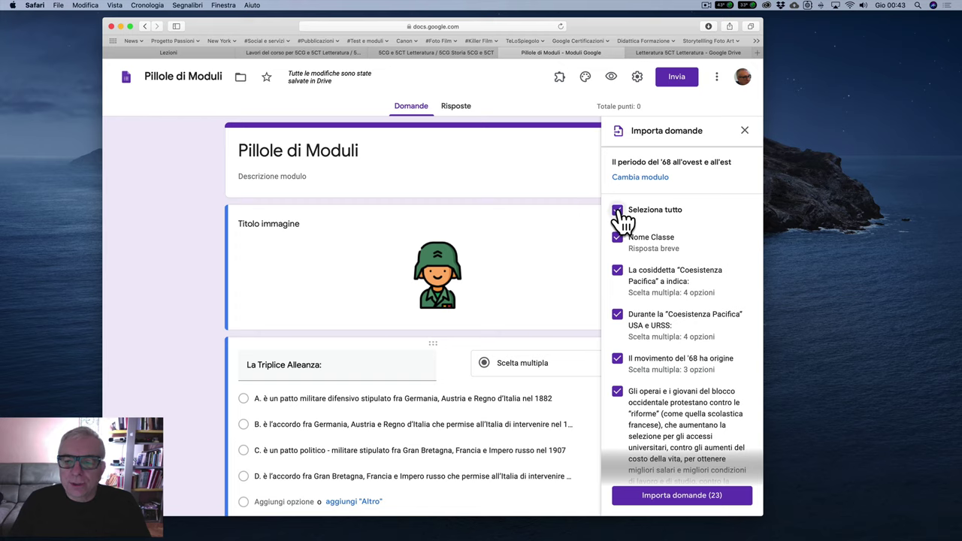
pyautogui.click(617, 211)
# Step: Import the questions on the "occidentale" world protests, Martin Luther King e Malcom X, and "Nel maggio francese"
pyautogui.scroll(-3, 649, 259)
pyautogui.scroll(-5, 649, 263)
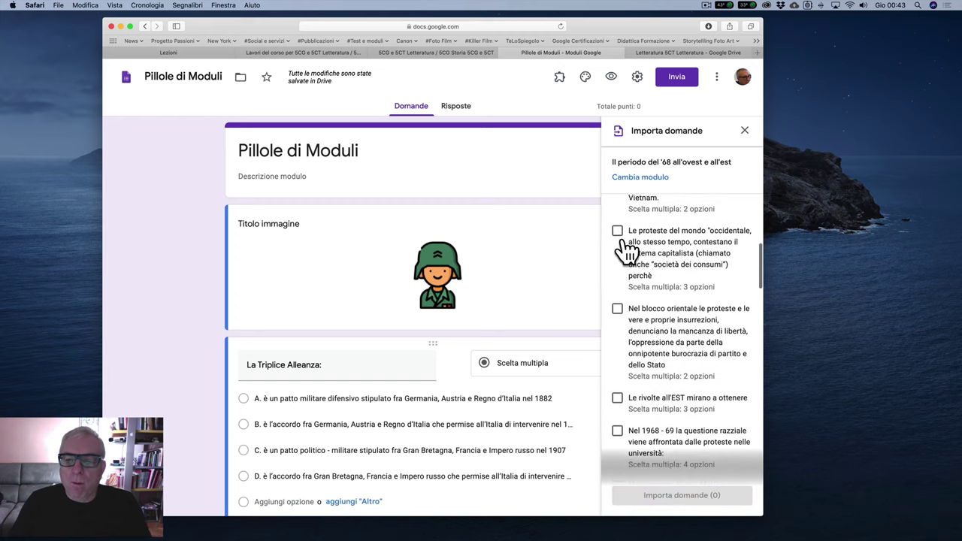
pyautogui.click(617, 222)
pyautogui.scroll(-3, 647, 268)
pyautogui.click(618, 239)
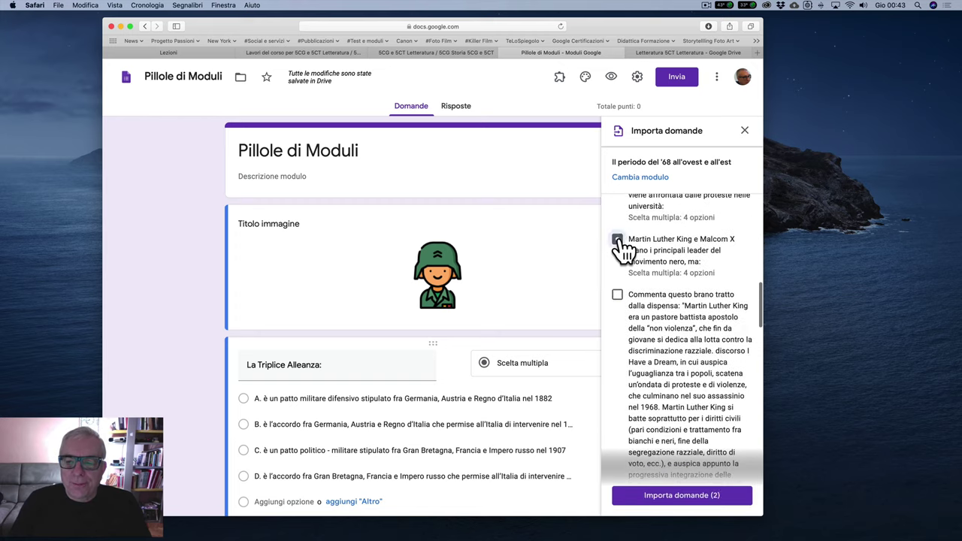
pyautogui.scroll(-5, 666, 283)
pyautogui.scroll(-5, 667, 283)
pyautogui.click(616, 275)
pyautogui.click(685, 496)
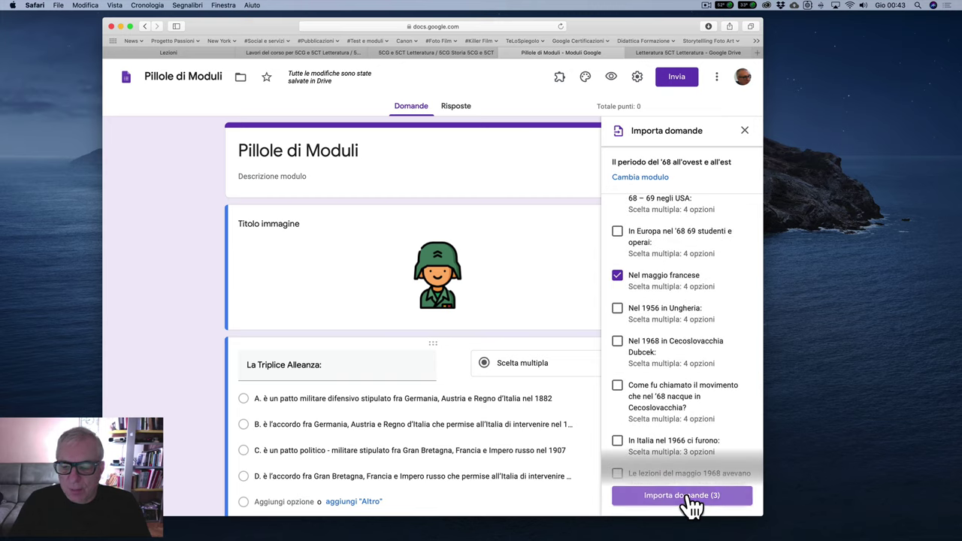
pyautogui.scroll(-10, 452, 385)
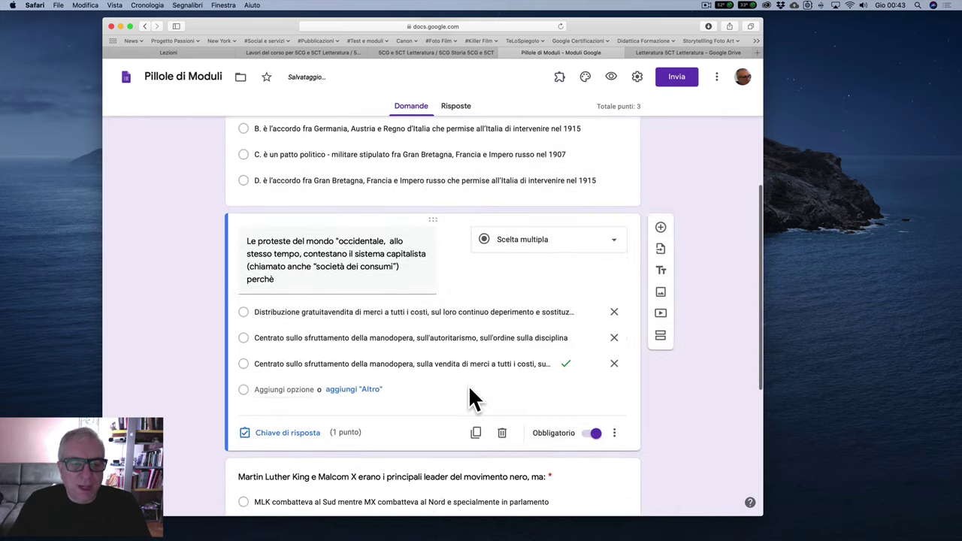
pyautogui.scroll(6, 468, 384)
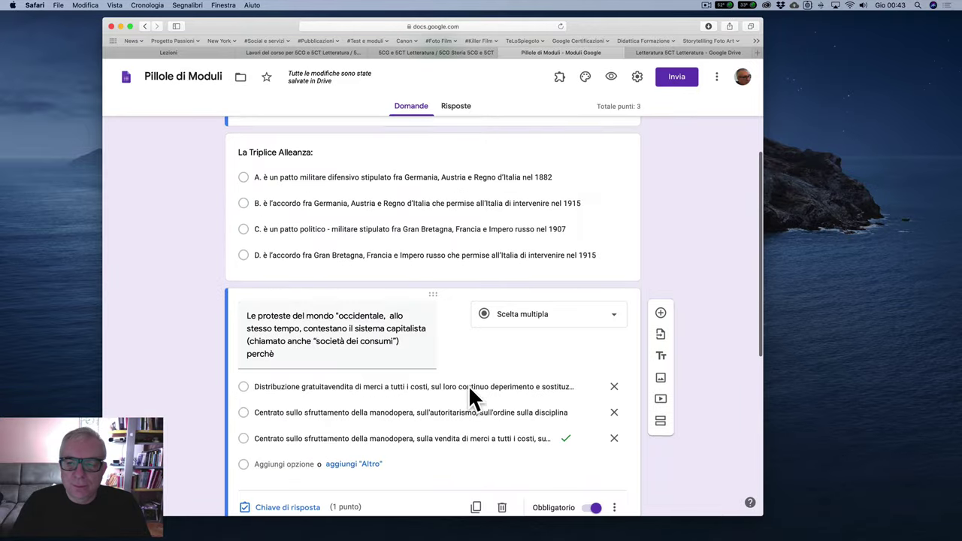
# Step: Choose the form "Pagine da Cold Point, Paul Bowles. ap" as the source for another question import
pyautogui.click(660, 324)
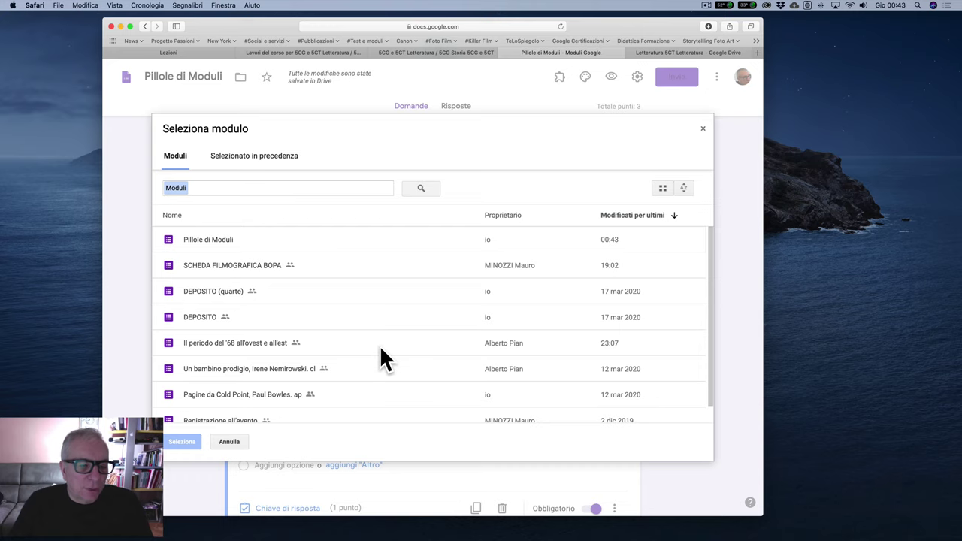
pyautogui.scroll(-1, 379, 345)
pyautogui.click(286, 376)
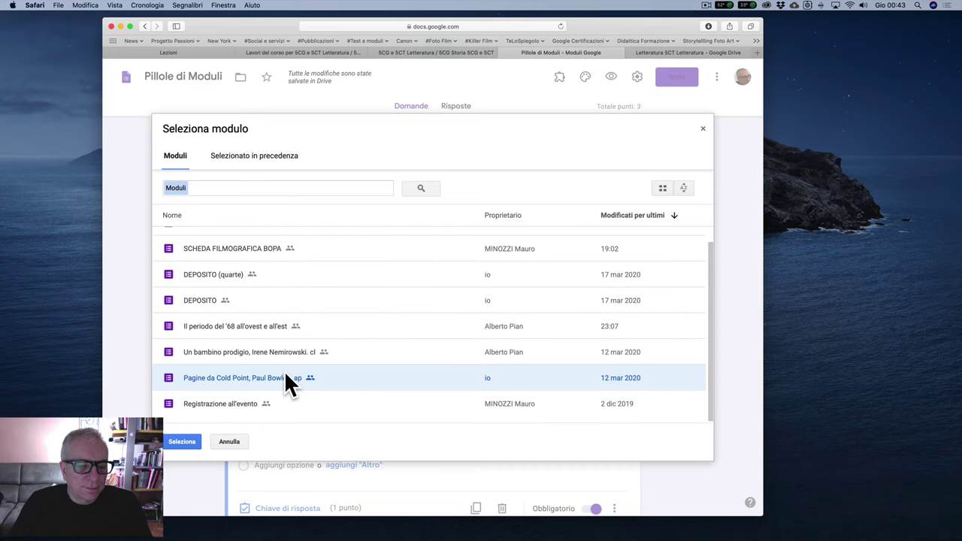
pyautogui.click(183, 442)
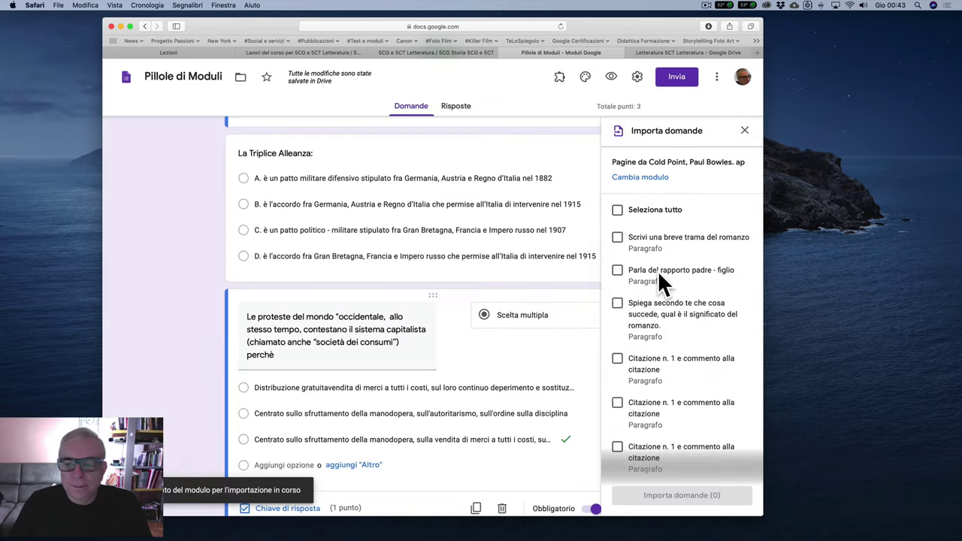
# Step: Import the questions "Scrivi una breve trama del romanzo", "Parla del rapporto padre - figlio" and "Citazione n. 3 e commento alla citazione"
pyautogui.click(619, 272)
pyautogui.scroll(-3, 635, 338)
pyautogui.scroll(-2, 635, 342)
pyautogui.click(618, 322)
pyautogui.scroll(-4, 664, 369)
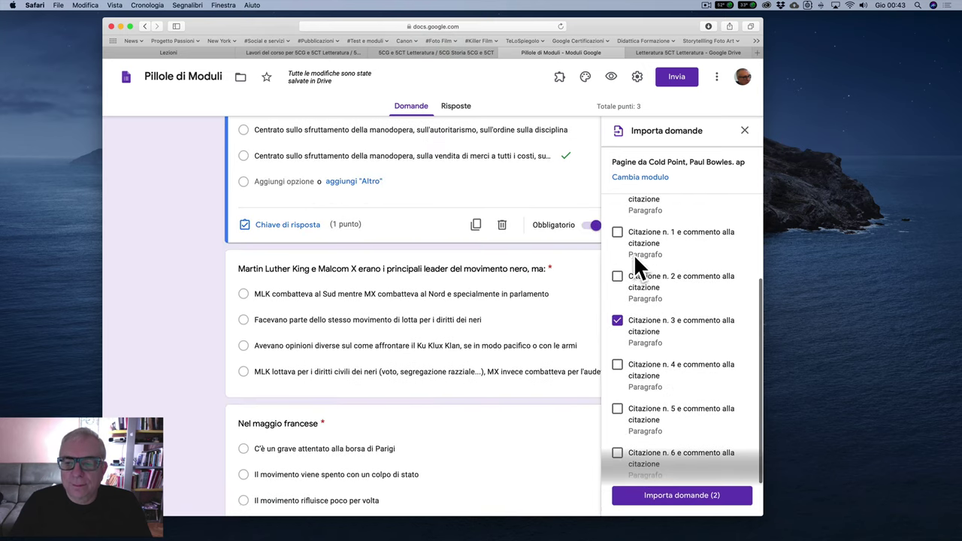
pyautogui.scroll(5, 633, 259)
pyautogui.click(617, 237)
pyautogui.click(698, 483)
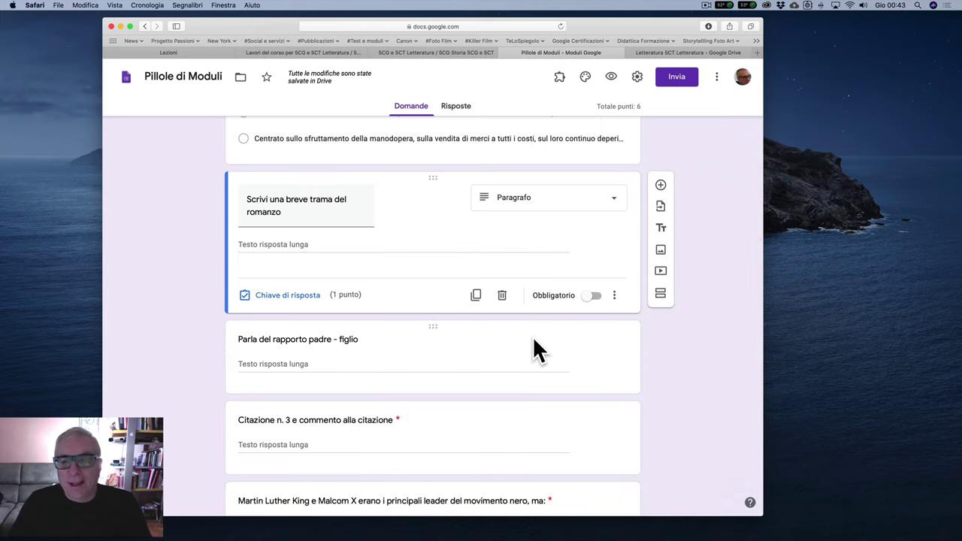
pyautogui.scroll(15, 532, 336)
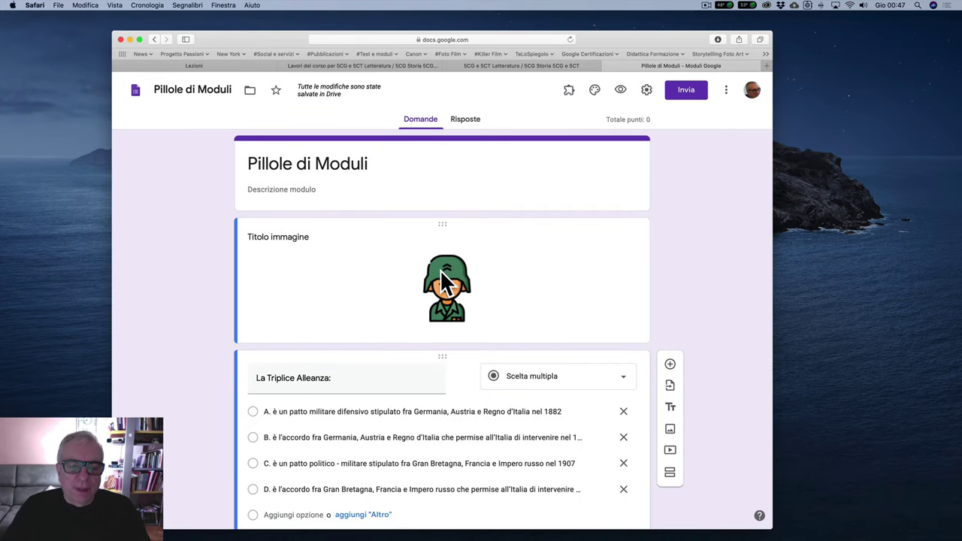
# Step: Insert the image Formula.jpg from the computer's Scrivania folder below the "La Triplice Alleanza:" question
pyautogui.scroll(-3, 366, 411)
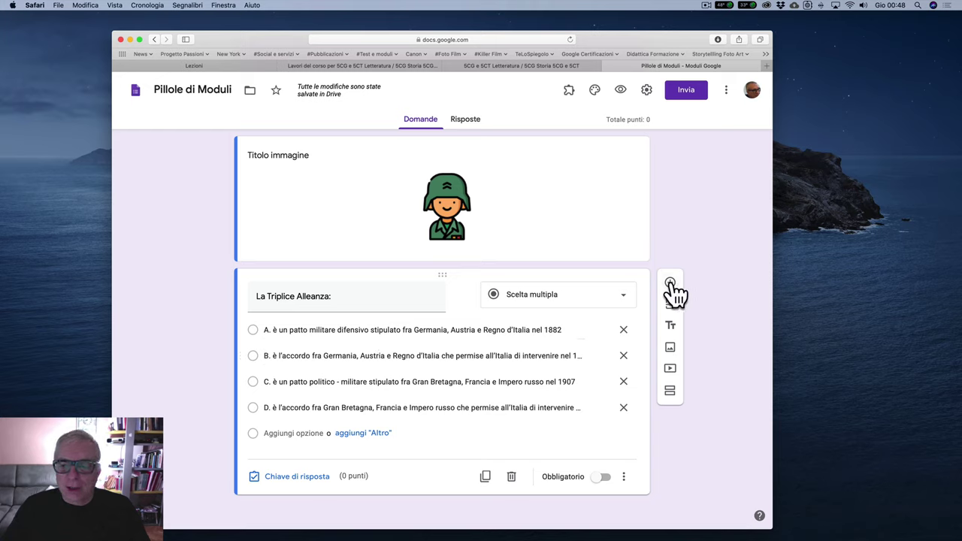
pyautogui.click(670, 348)
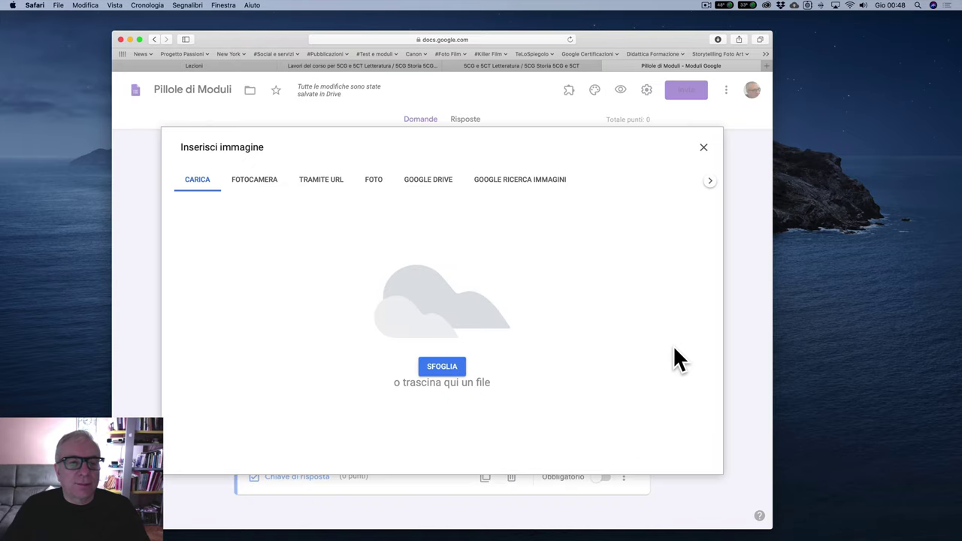
pyautogui.click(440, 367)
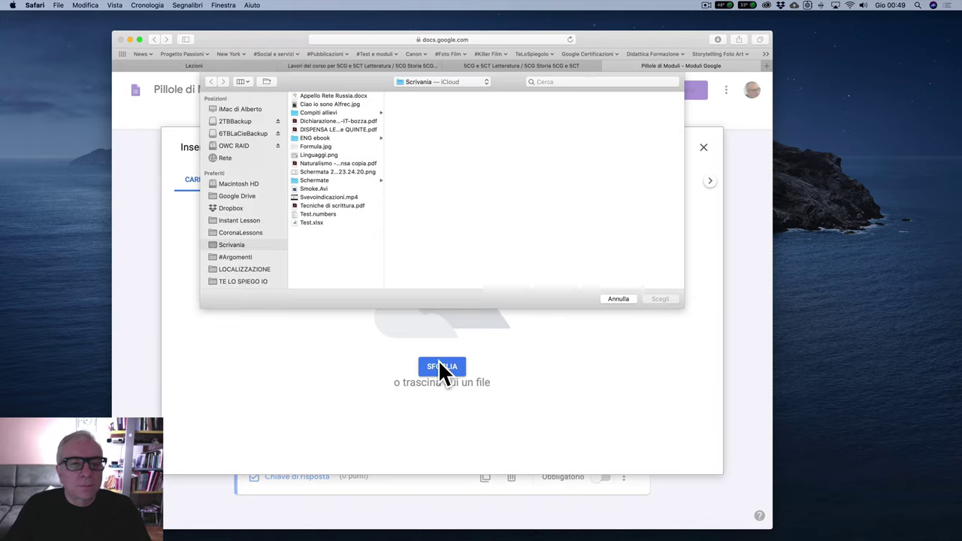
pyautogui.click(322, 146)
pyautogui.click(659, 299)
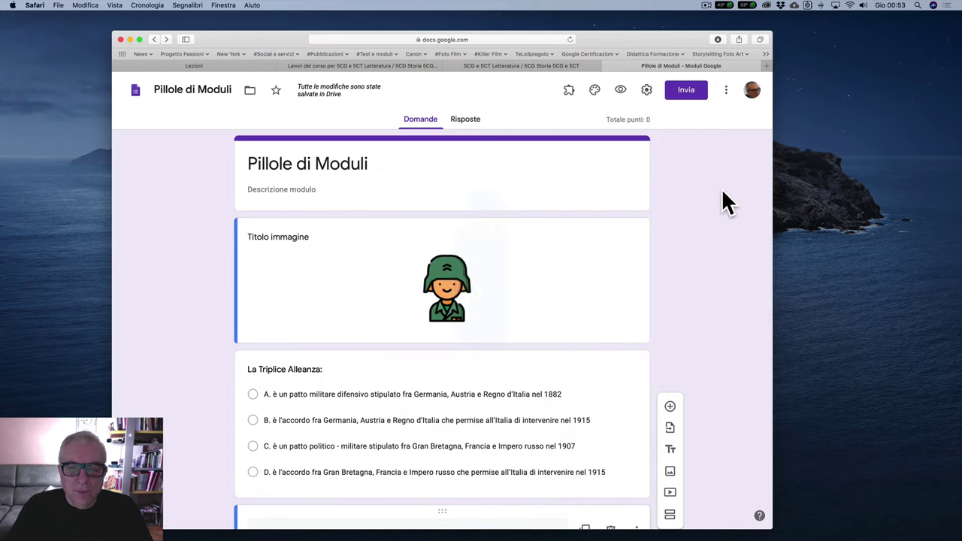
# Step: Move the form into the "Letteratura e Storia 5CG e 5CT" folder inside Classroom
pyautogui.click(253, 93)
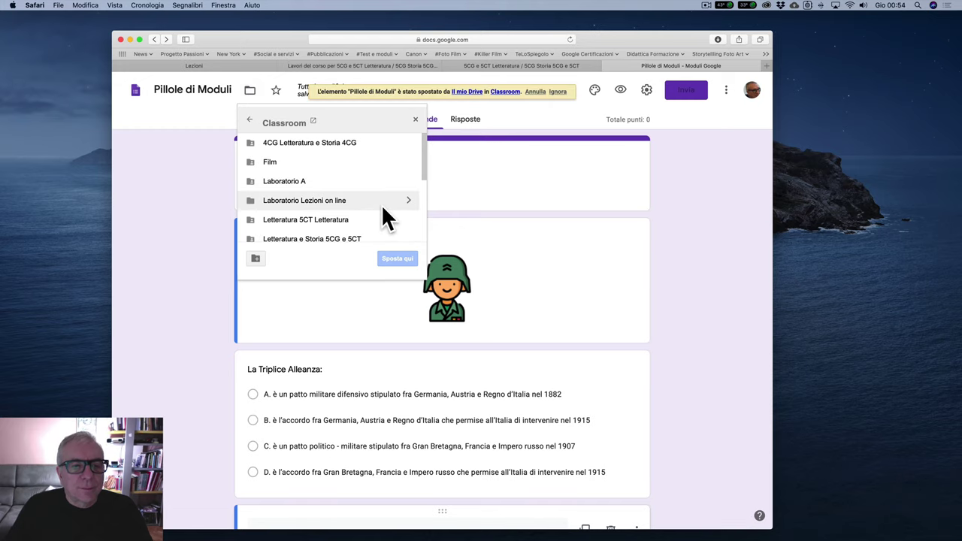
pyautogui.scroll(-1, 383, 218)
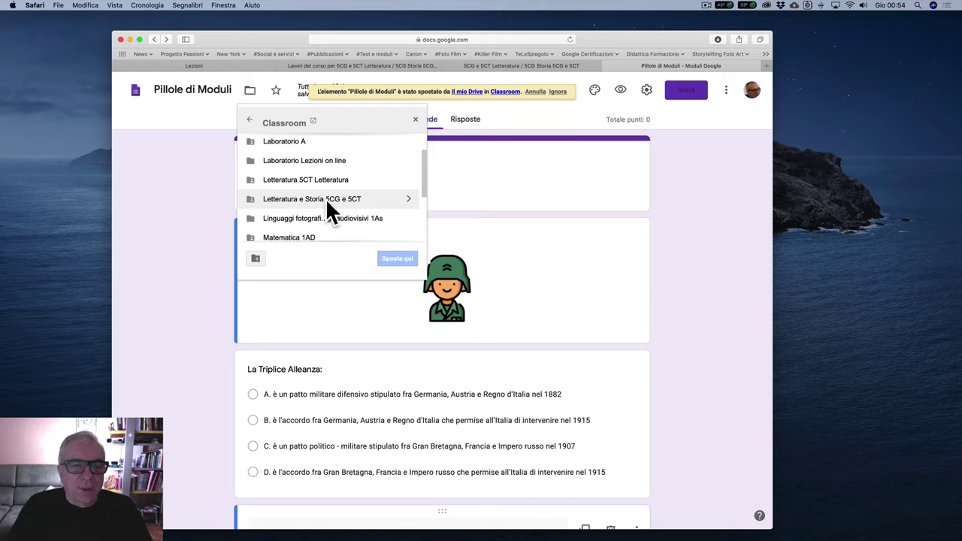
pyautogui.click(406, 202)
pyautogui.click(361, 179)
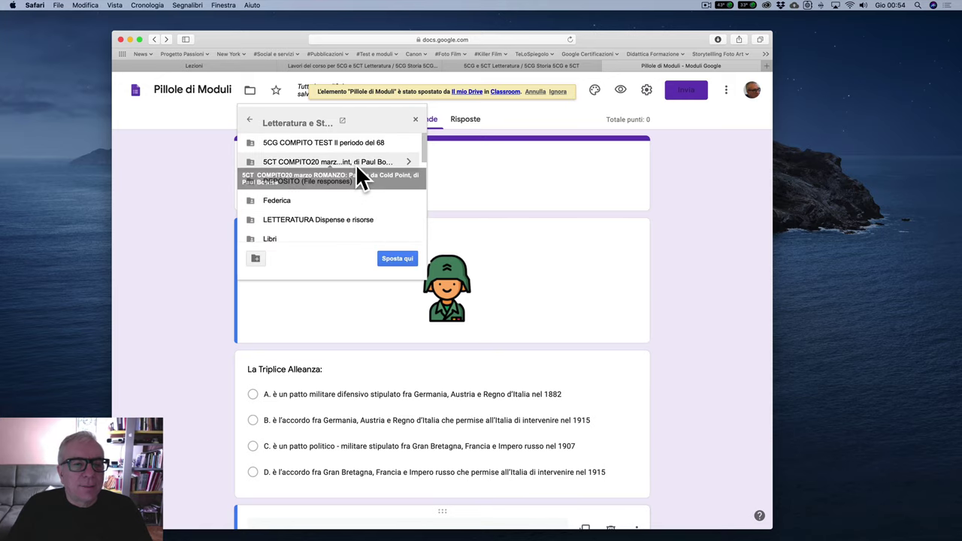
pyautogui.click(398, 258)
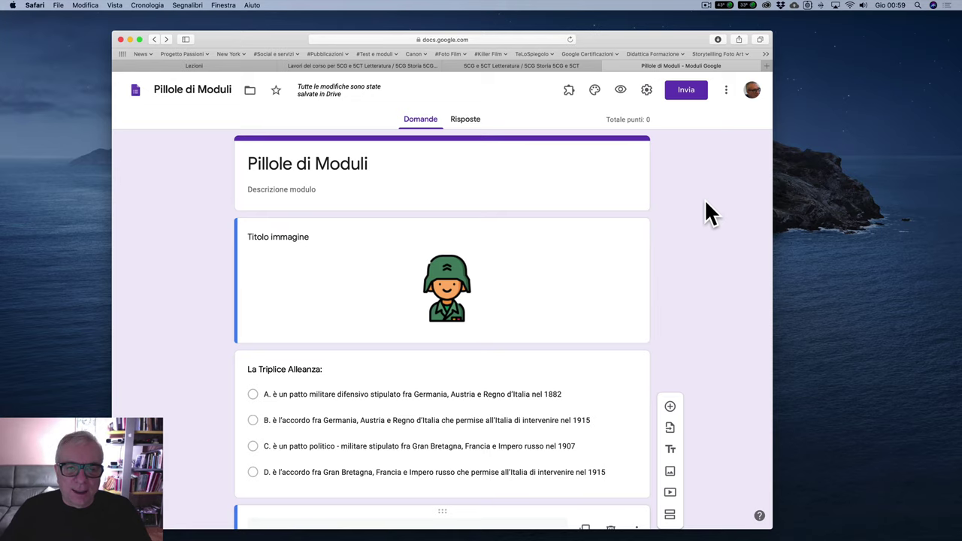
# Step: Turn off Limita a 1 risposta, turn on Mostra link per inviare un'altra risposta, check the quiz options, and save the form settings
pyautogui.click(648, 92)
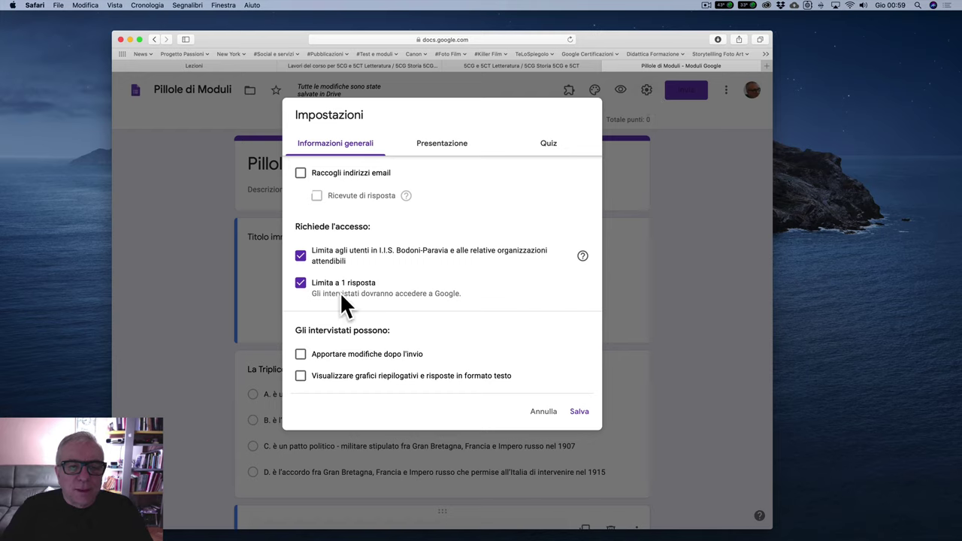
pyautogui.click(301, 283)
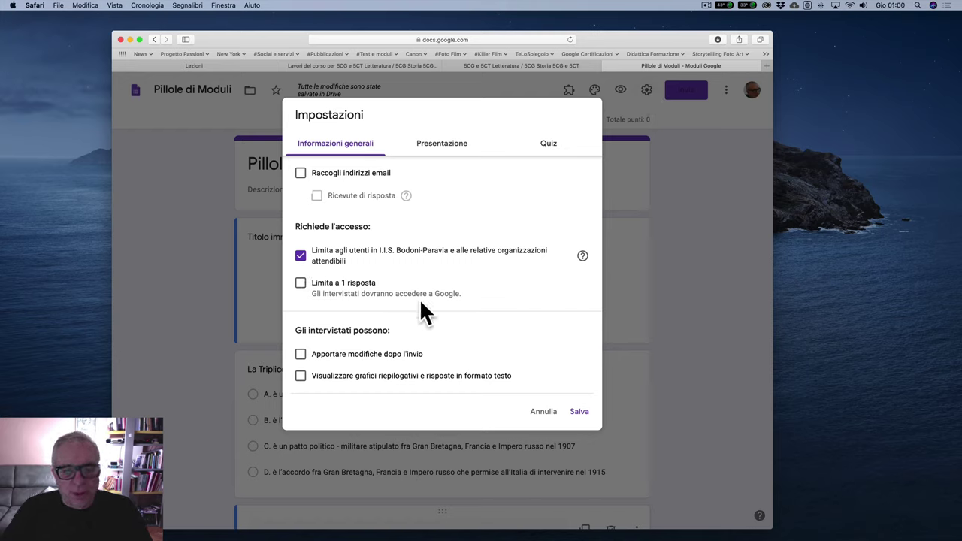
pyautogui.click(443, 150)
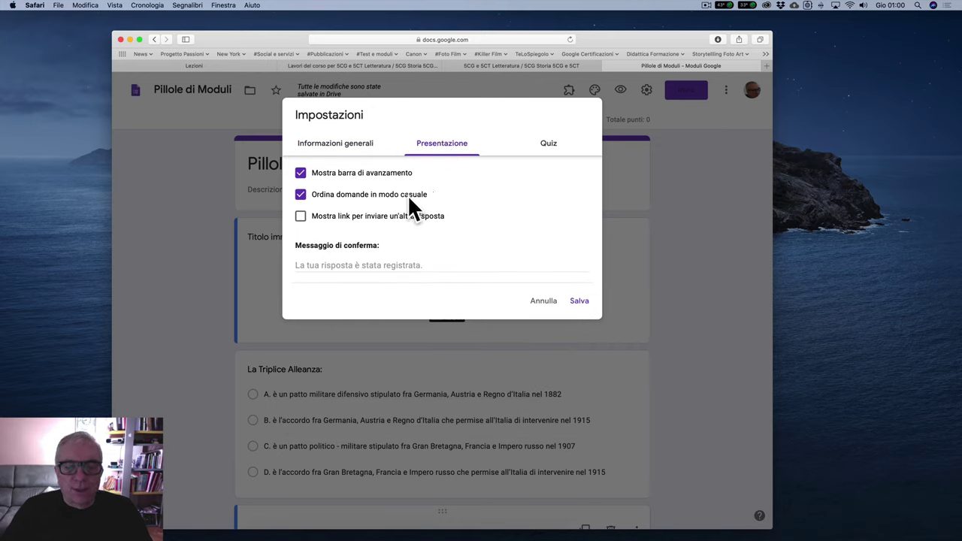
pyautogui.click(300, 216)
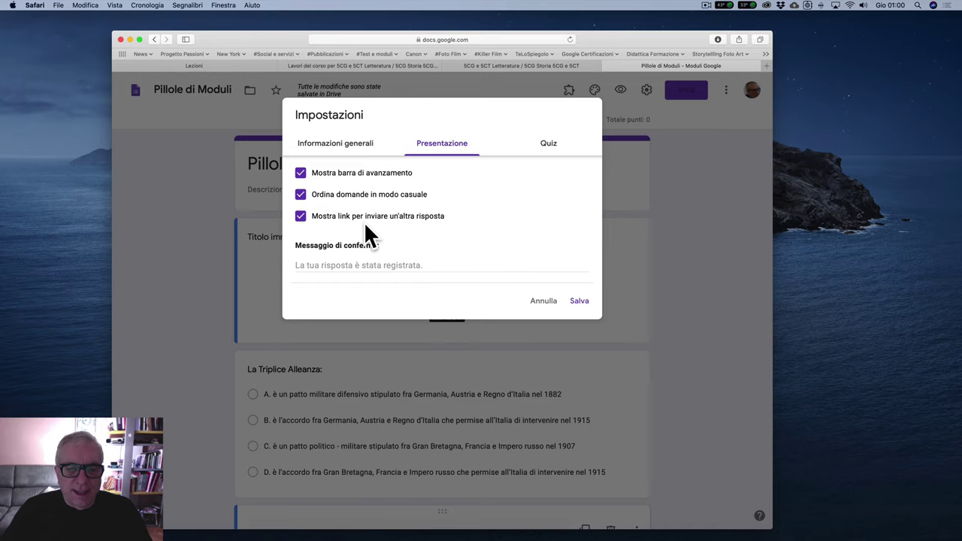
pyautogui.click(557, 154)
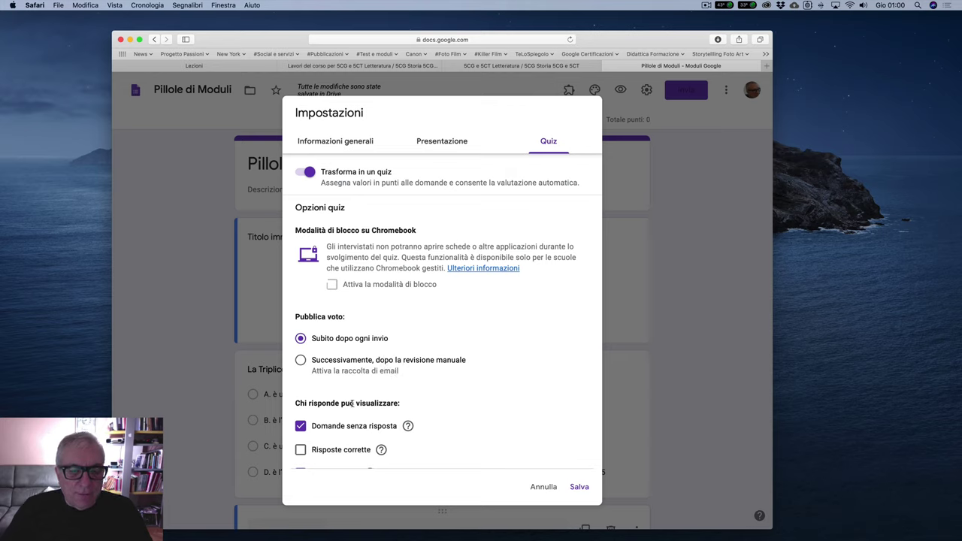
pyautogui.scroll(-1, 323, 447)
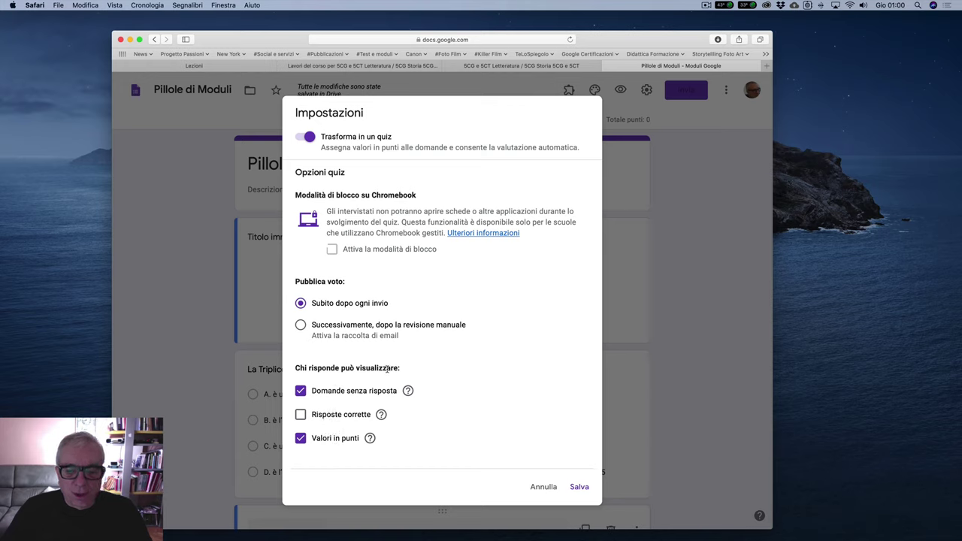
pyautogui.click(581, 487)
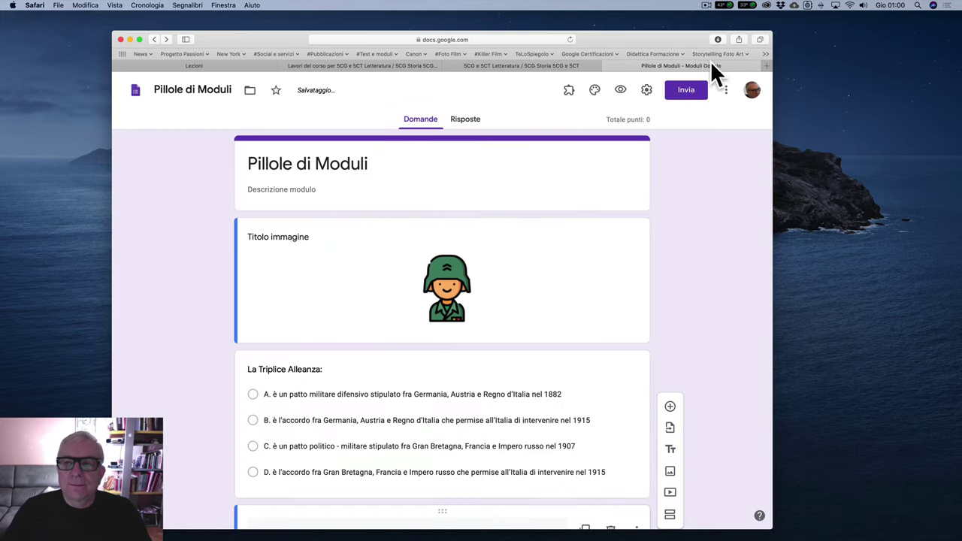
pyautogui.click(707, 6)
pyautogui.click(715, 27)
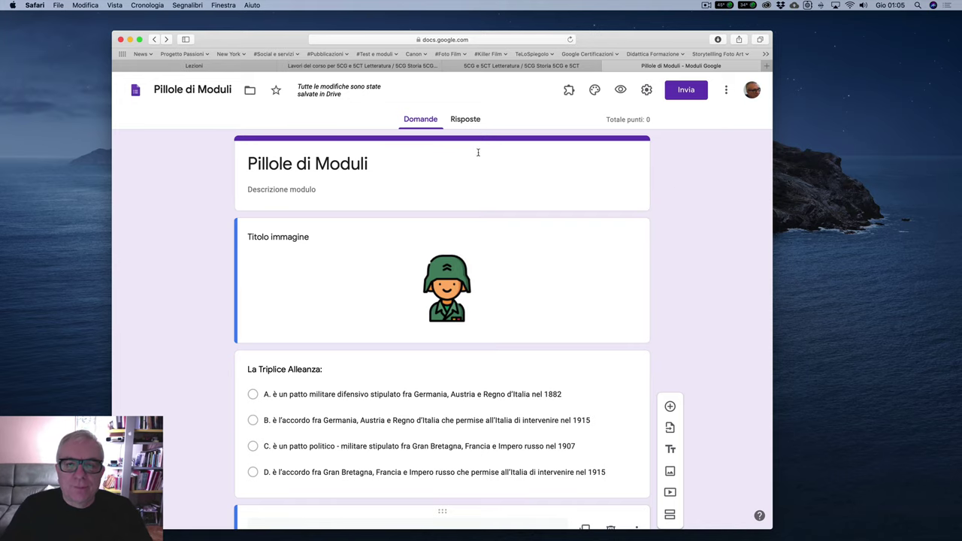
# Step: Create a new spreadsheet named "Pillole di Moduli (Risposte)" for the form's responses and open it
pyautogui.click(473, 125)
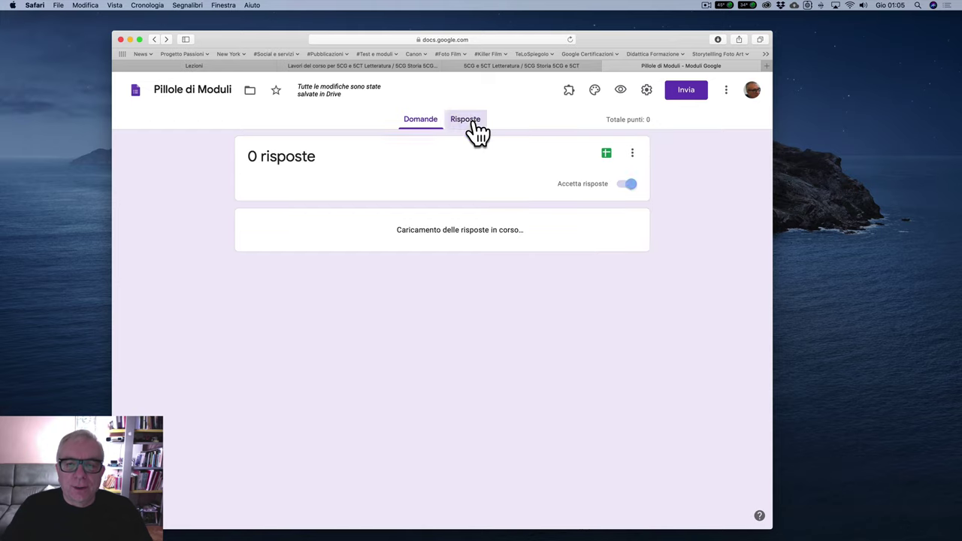
pyautogui.click(610, 157)
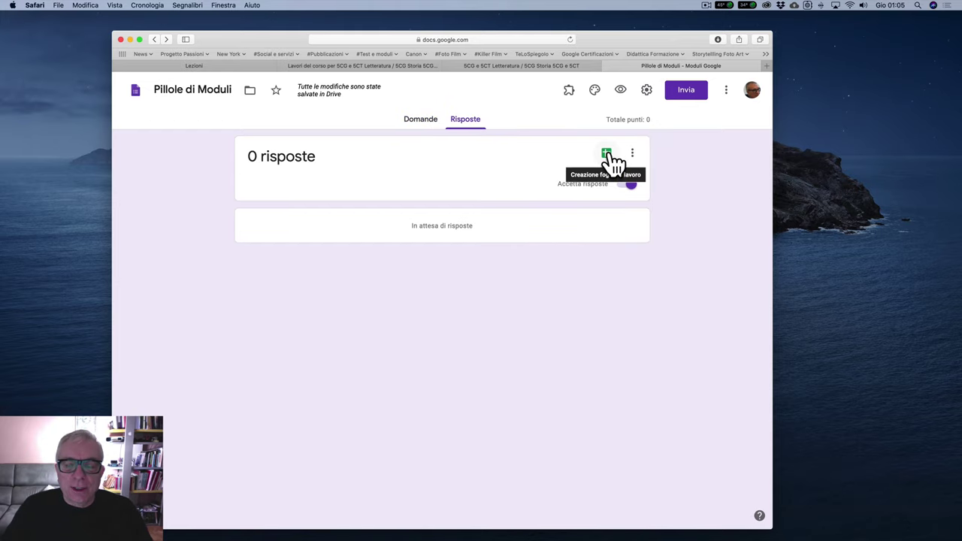
pyautogui.click(609, 150)
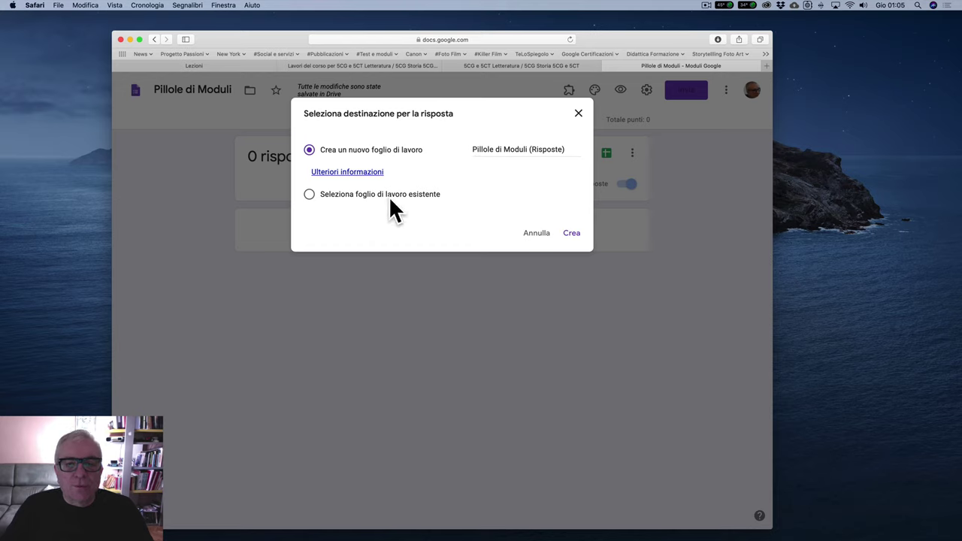
pyautogui.click(569, 234)
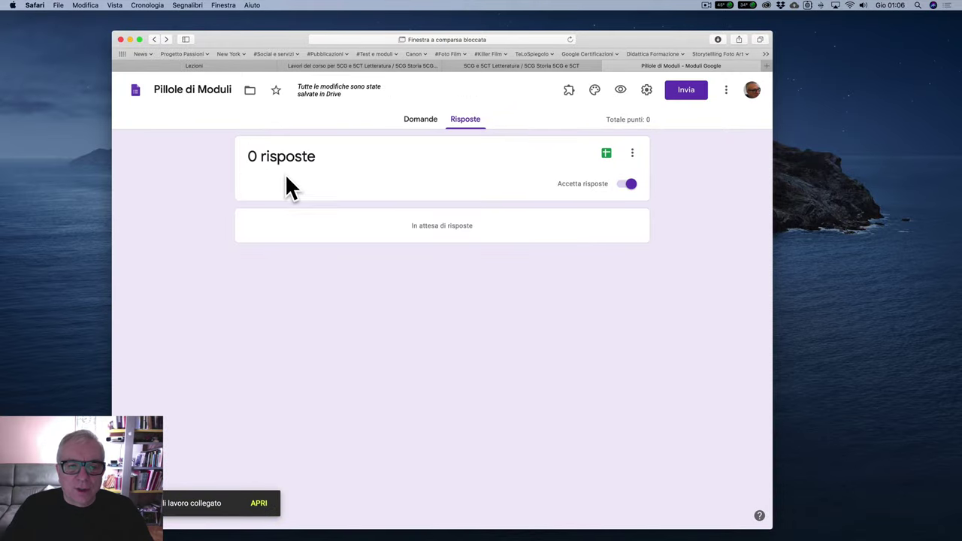
pyautogui.click(607, 155)
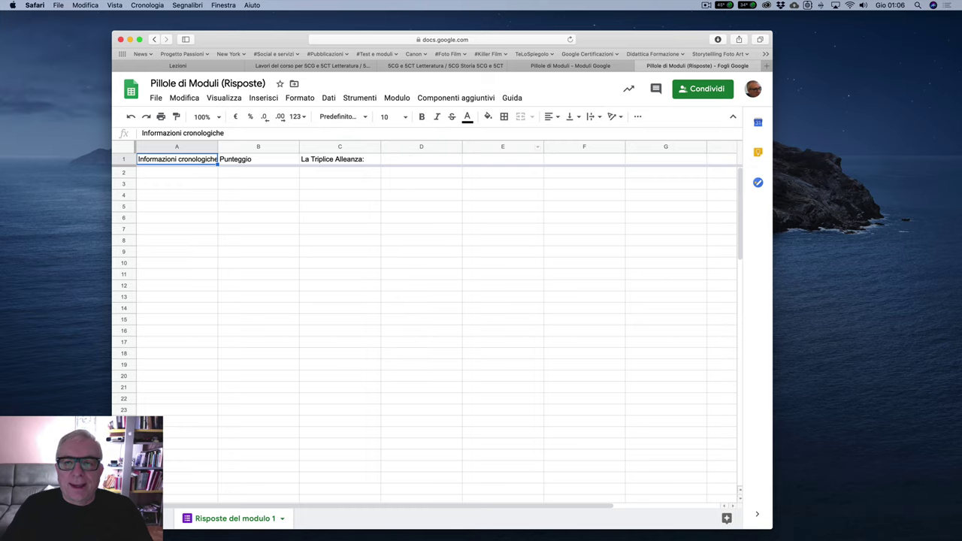
# Step: Return to the form's questions and turn on Raccogli indirizzi email in the general settings
pyautogui.click(578, 63)
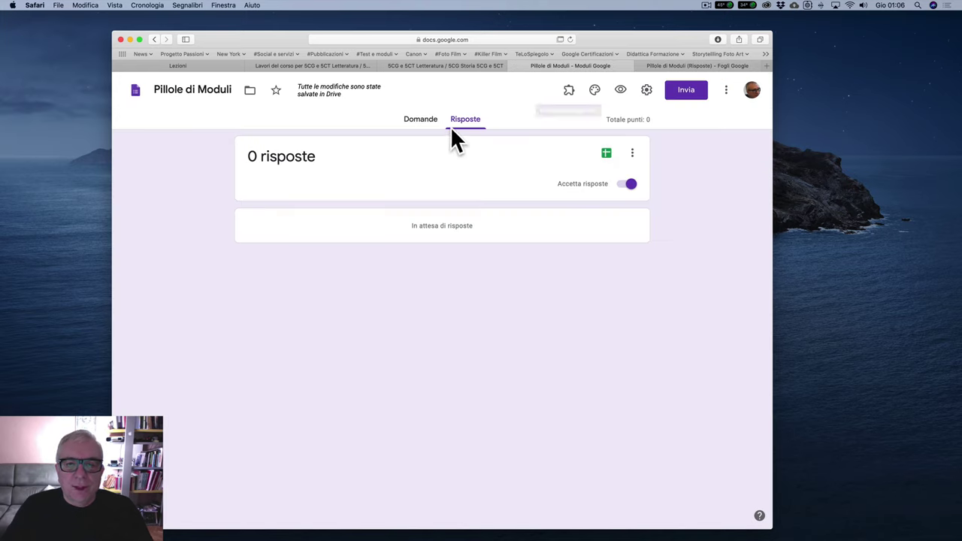
pyautogui.click(425, 122)
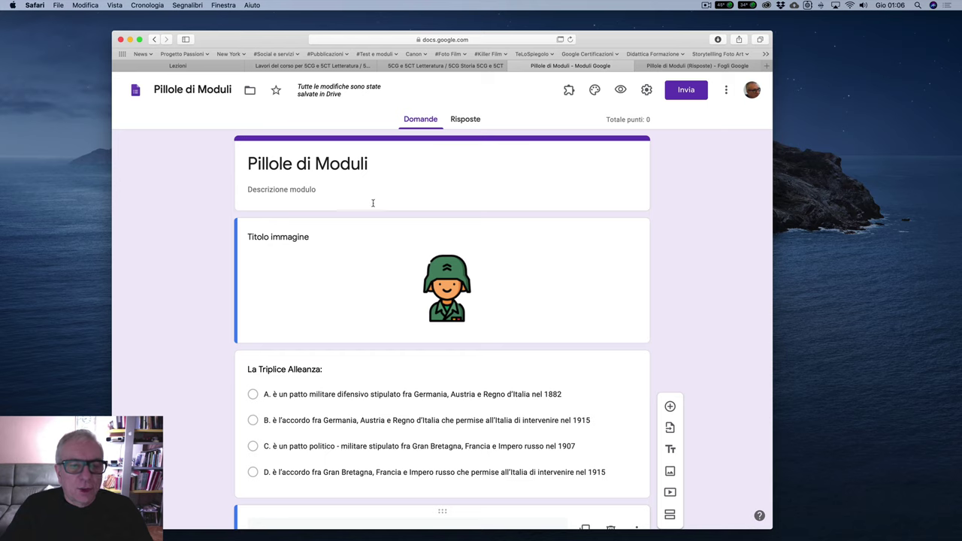
pyautogui.scroll(-5, 305, 316)
pyautogui.scroll(3, 323, 324)
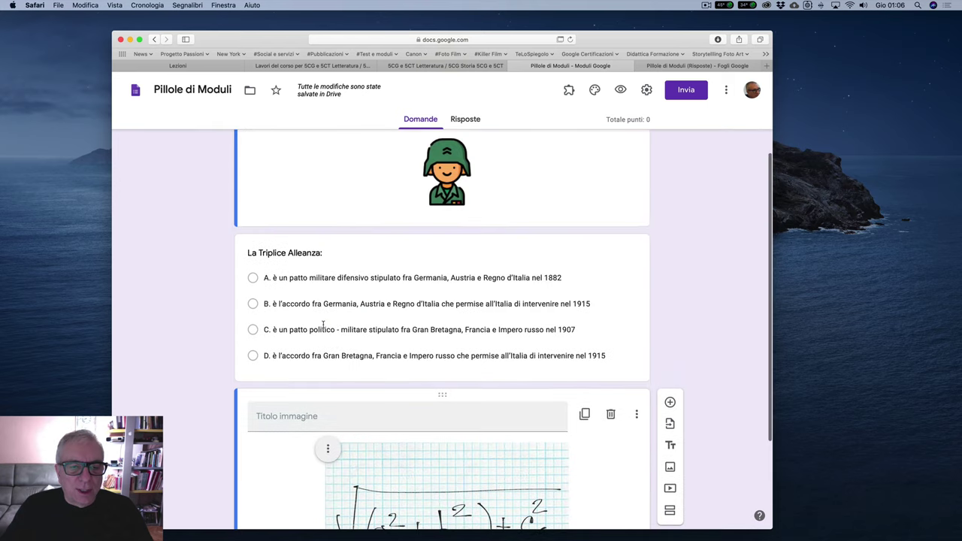
pyautogui.scroll(3, 323, 324)
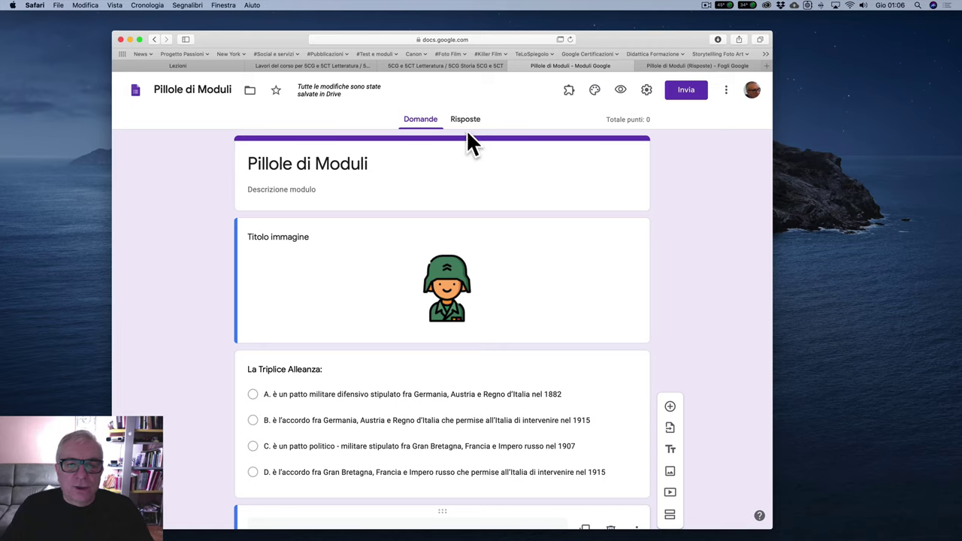
pyautogui.click(645, 91)
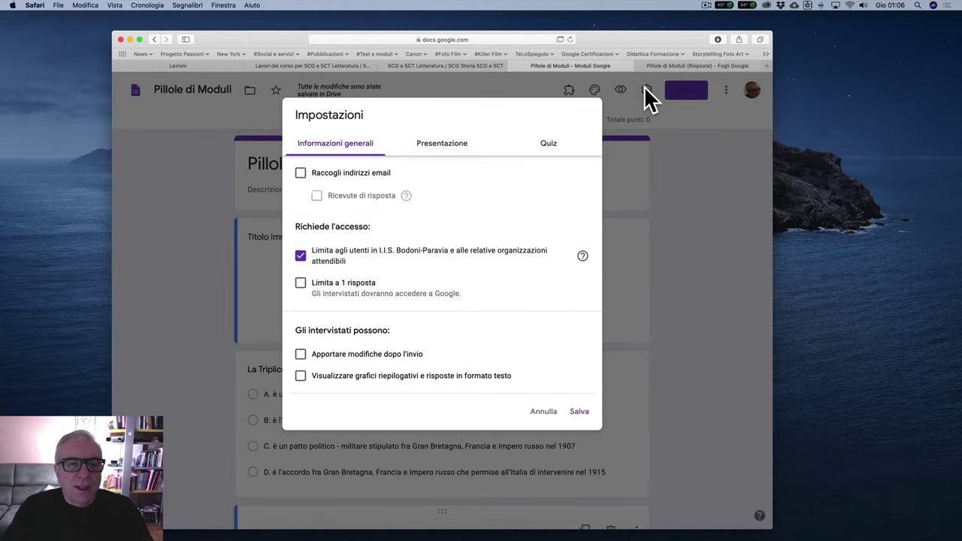
pyautogui.click(300, 173)
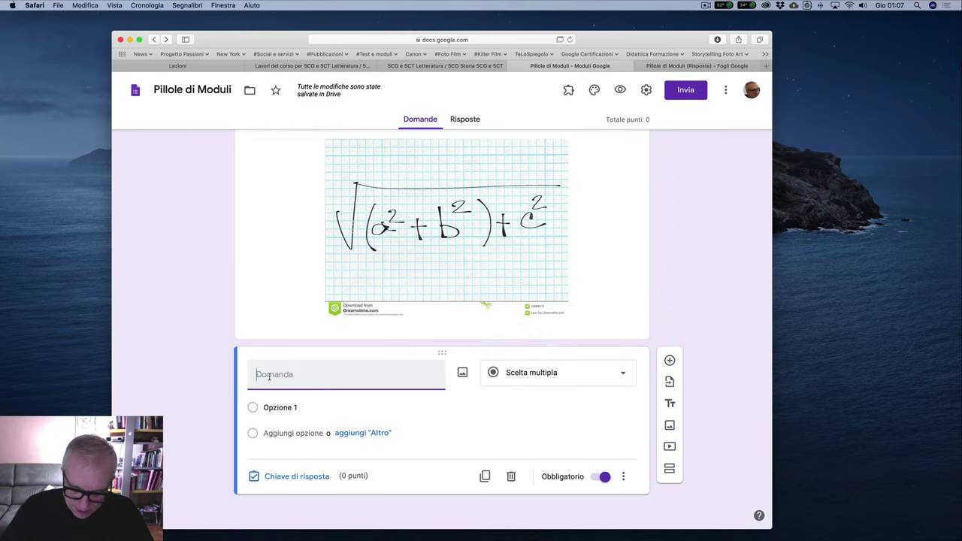
# Step: Enter "Nome" as the title of the new question below the formula image
pyautogui.write('M')
pyautogui.press('BackSpace')
pyautogui.write('Nome')
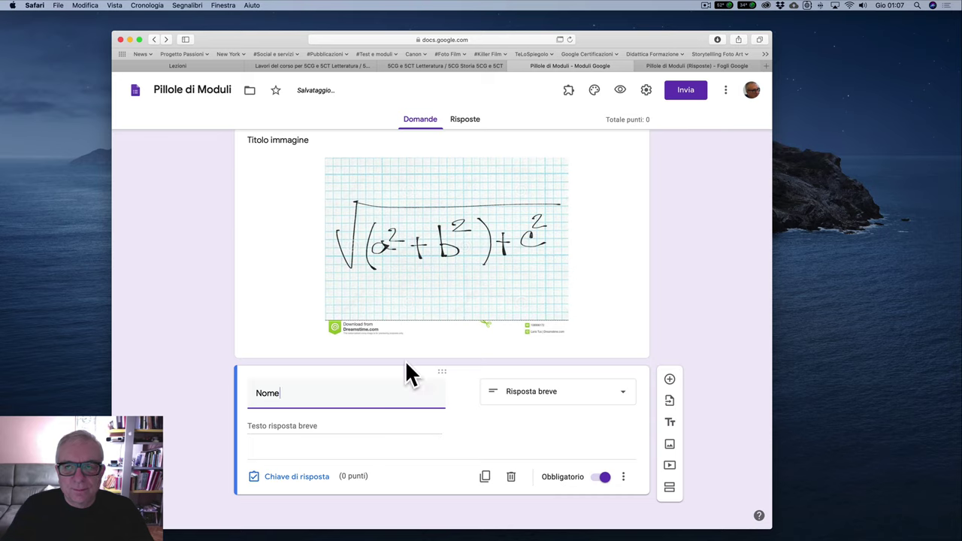
pyautogui.click(705, 5)
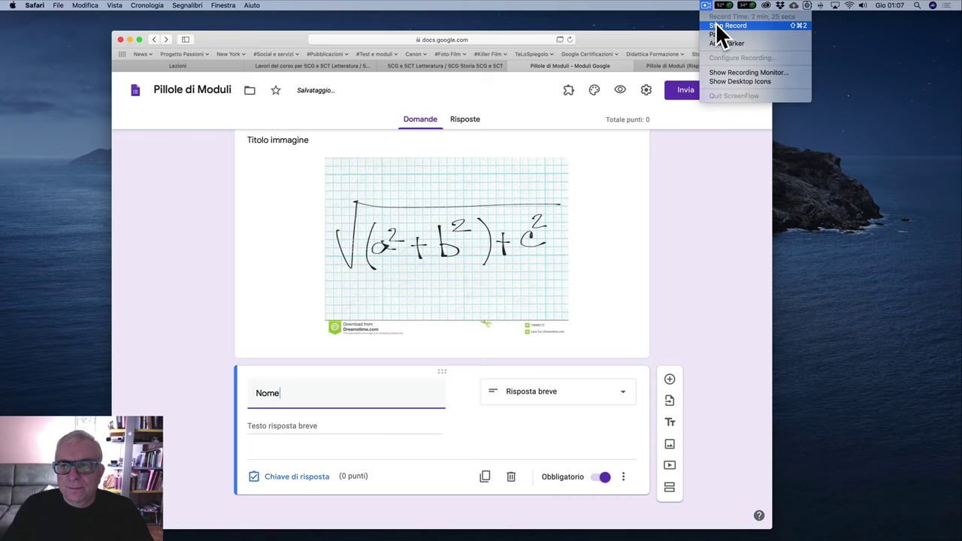
pyautogui.click(717, 27)
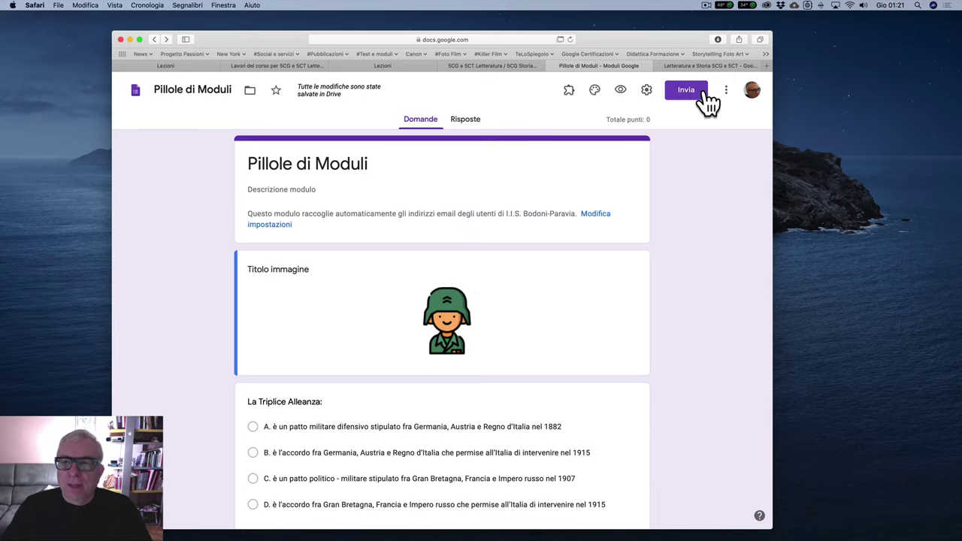
# Step: Open the "Il periodo del '68 all'ovest e all'est (Risposte)" spreadsheet and sort the sheet A → Z by the Nome Classe column
pyautogui.click(705, 66)
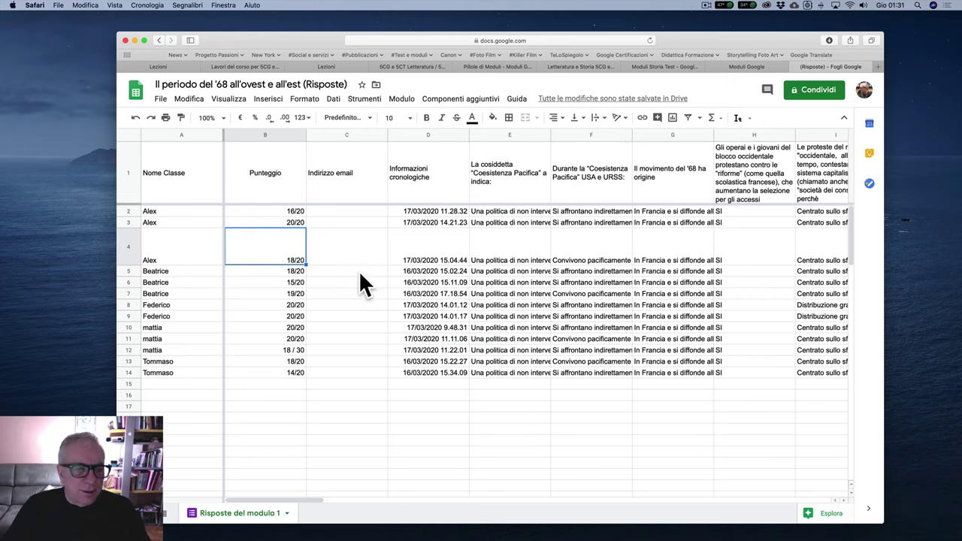
pyautogui.click(187, 133)
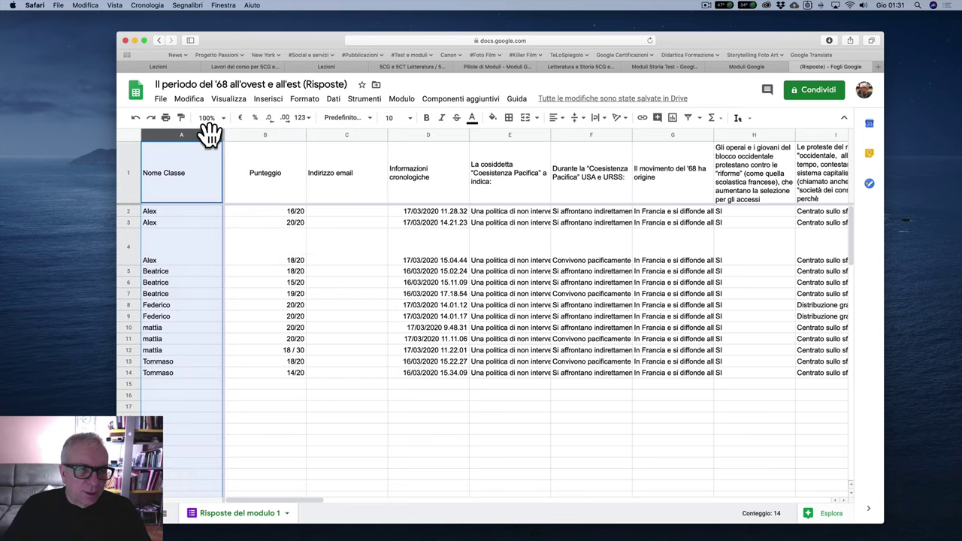
pyautogui.click(217, 136)
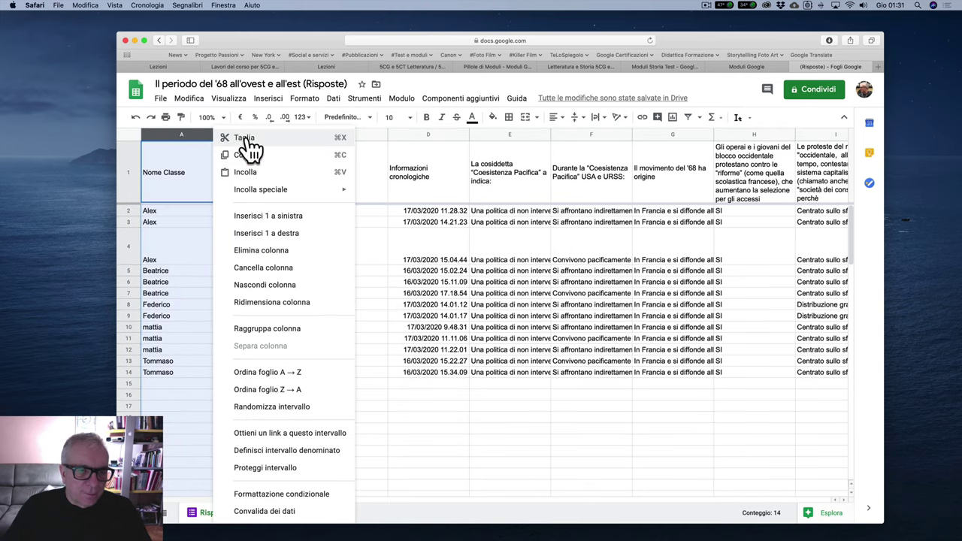
pyautogui.click(290, 378)
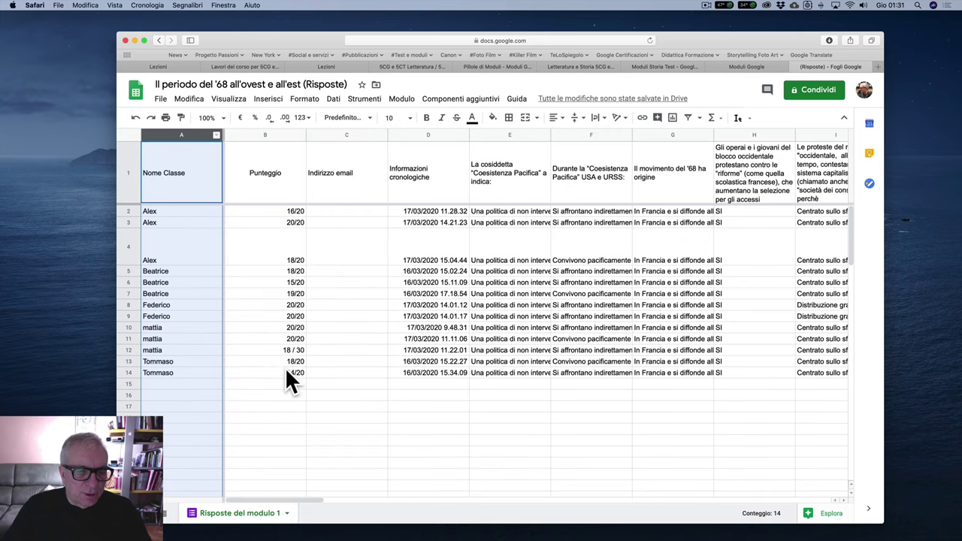
pyautogui.click(174, 210)
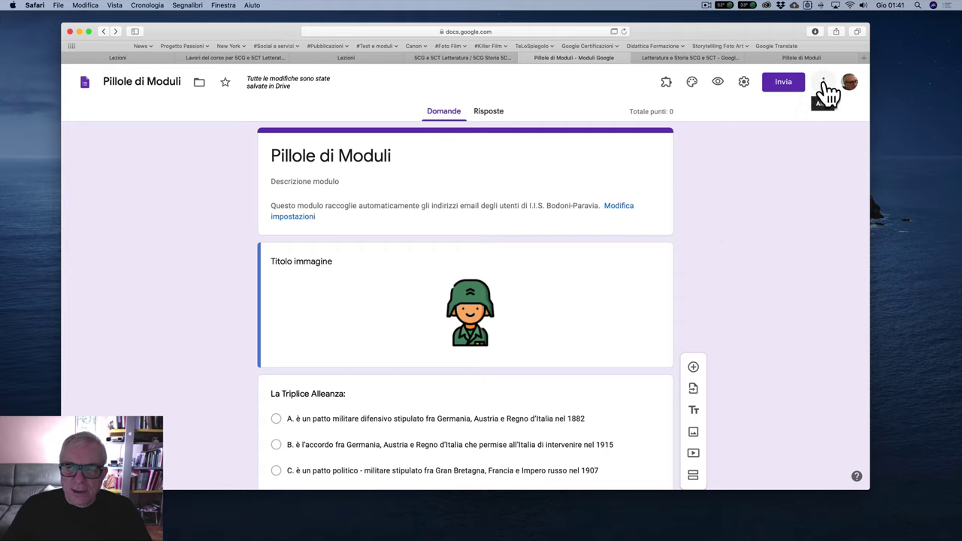
# Step: Start a pre-filled link for the form, choosing answer A for "La Triplice Alleanza" and entering "23rv23r2v23rv" as Nome
pyautogui.click(823, 84)
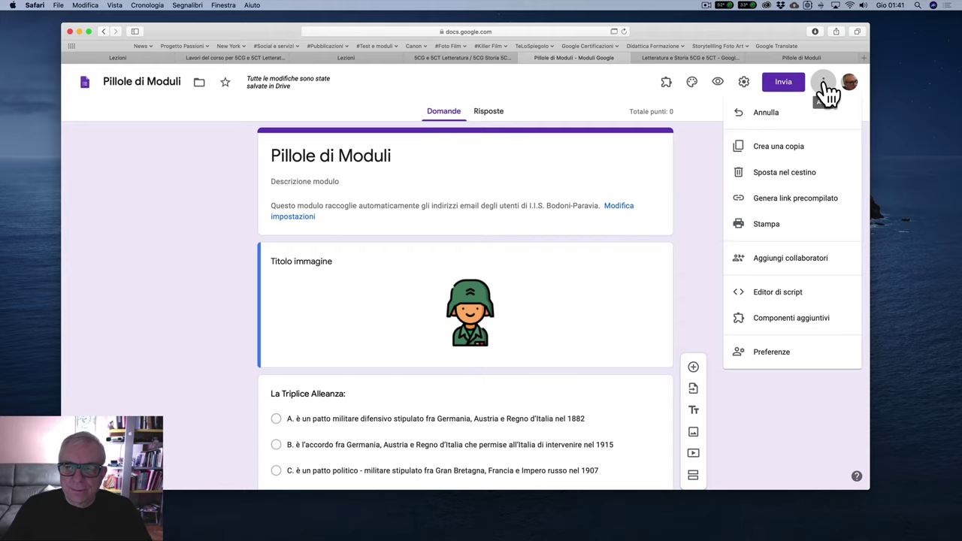
pyautogui.click(778, 209)
pyautogui.scroll(-5, 559, 288)
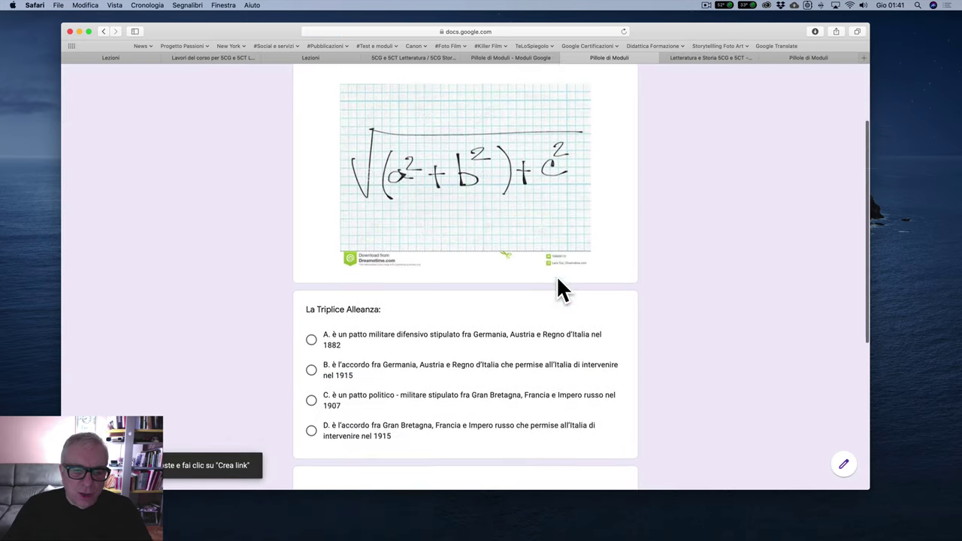
pyautogui.click(311, 246)
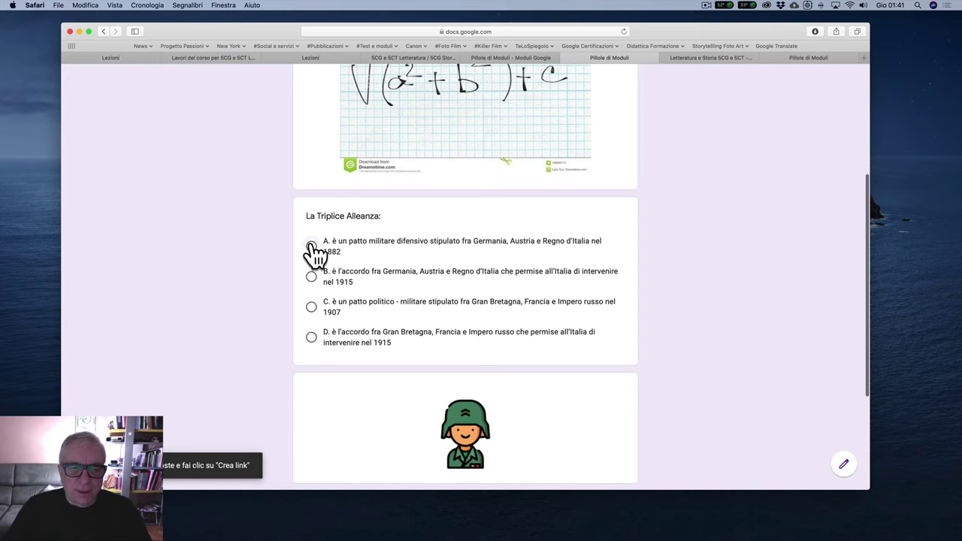
pyautogui.scroll(-4, 503, 263)
pyautogui.click(360, 362)
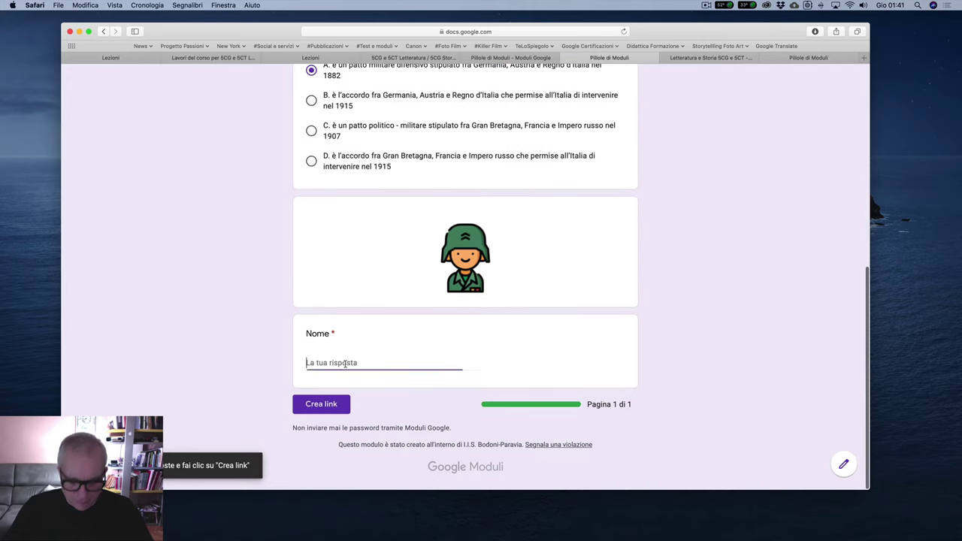
pyautogui.write('23rv23r2v23rv')
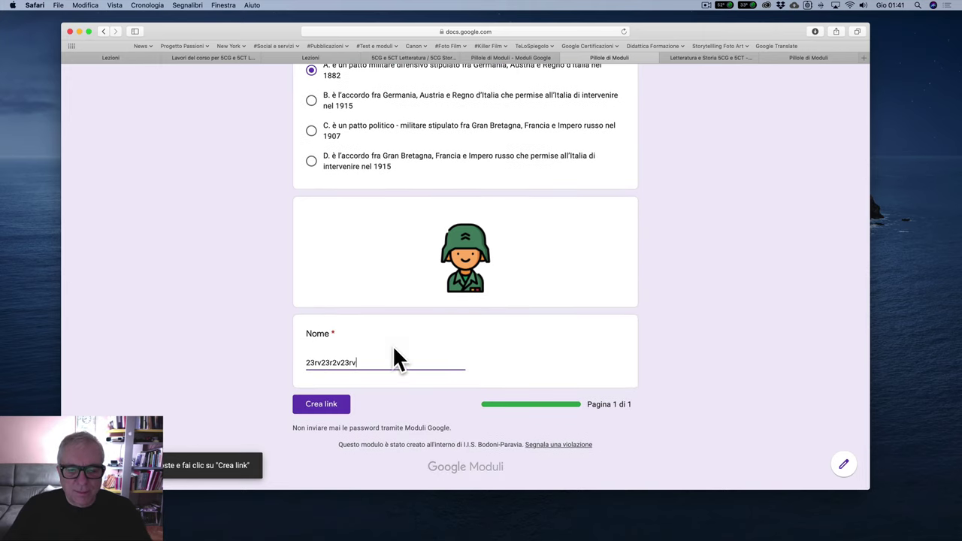
# Step: Create the pre-filled link, copy it, and close the pre-fill page to return to the form editor
pyautogui.click(331, 404)
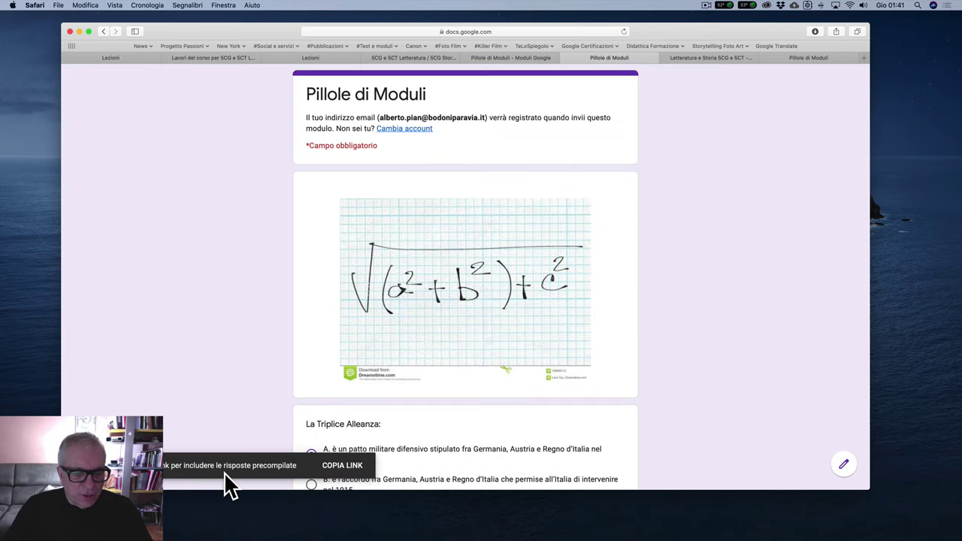
pyautogui.click(348, 463)
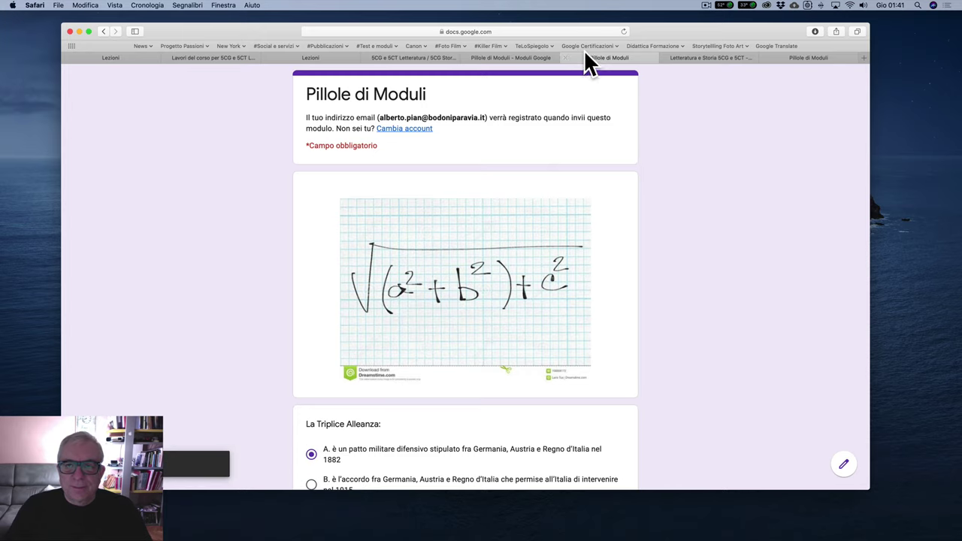
pyautogui.click(565, 57)
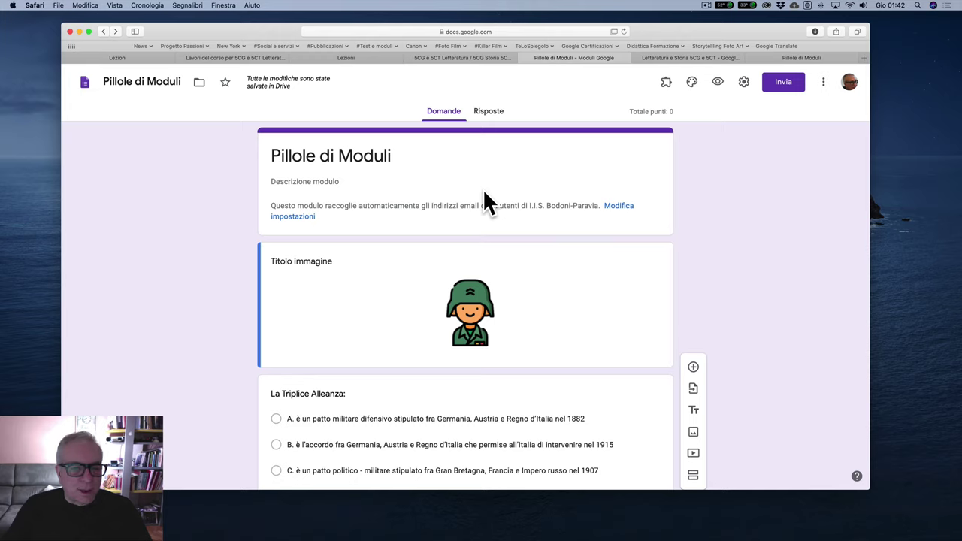